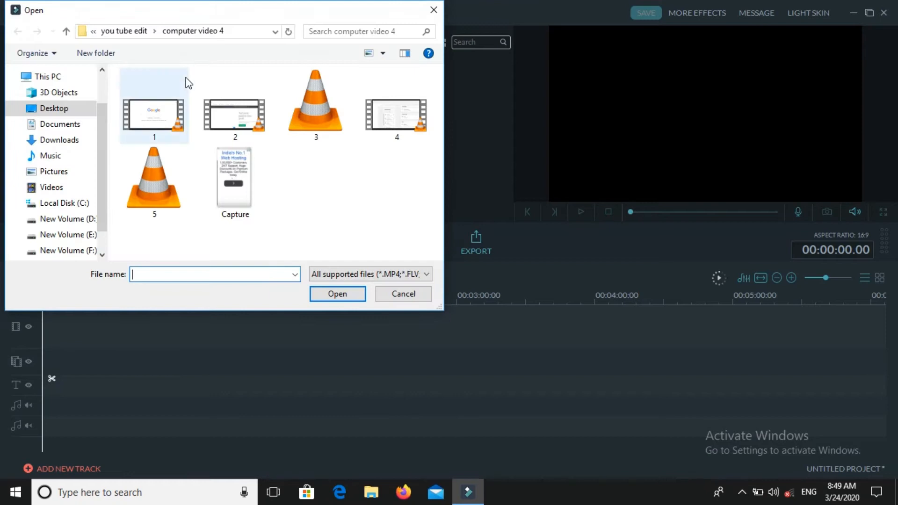
{"action": "left_click", "coordinate": [37, 190]}
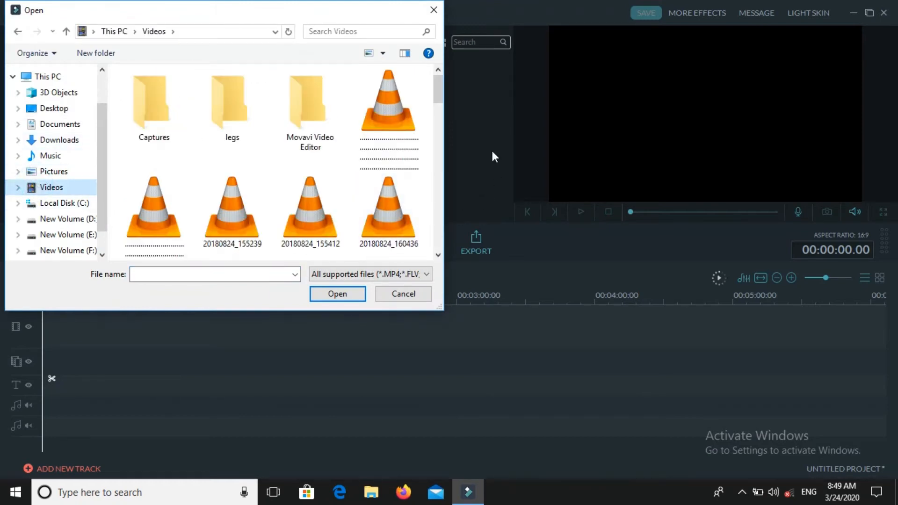
{"action": "left_click", "coordinate": [437, 159]}
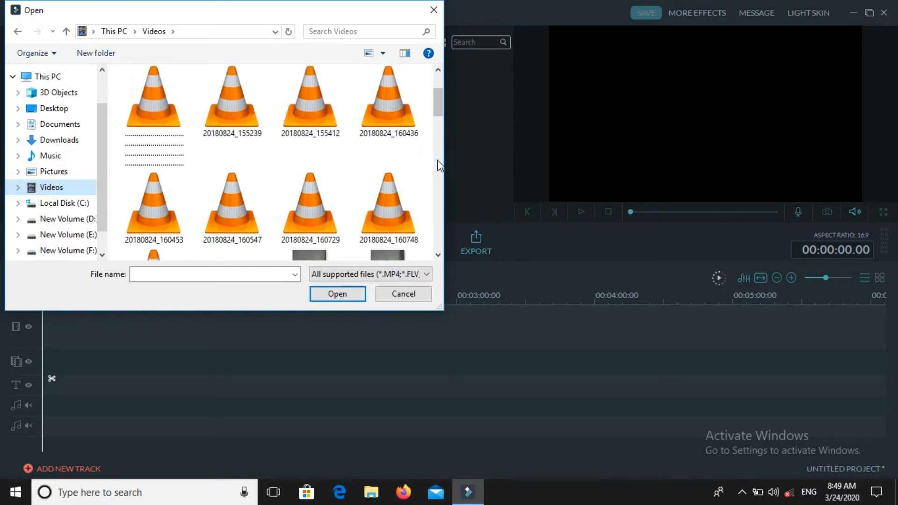
{"action": "left_click", "coordinate": [70, 219]}
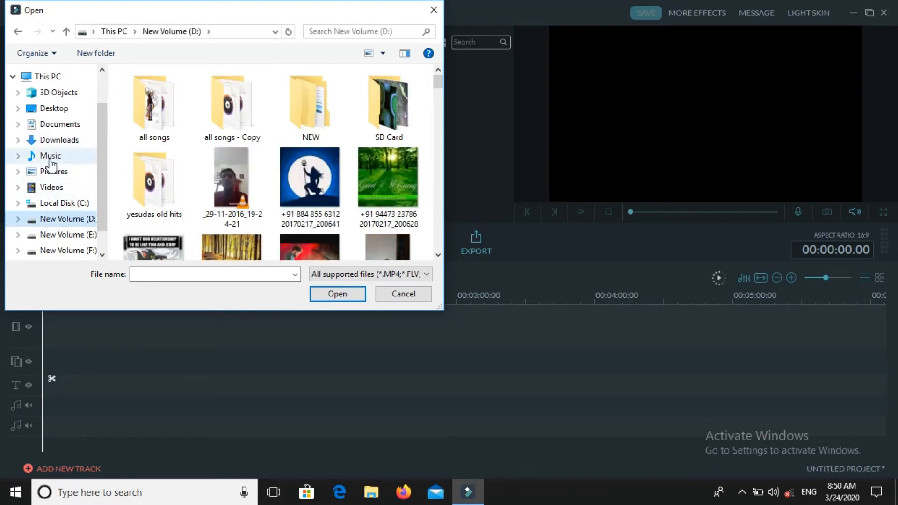
Import the ScreenCapture_2020-3-21 11.43.36 video from the COMPUTER VIDEO1 folder inside Desktop's you tube edit folder
{"action": "left_click", "coordinate": [48, 113]}
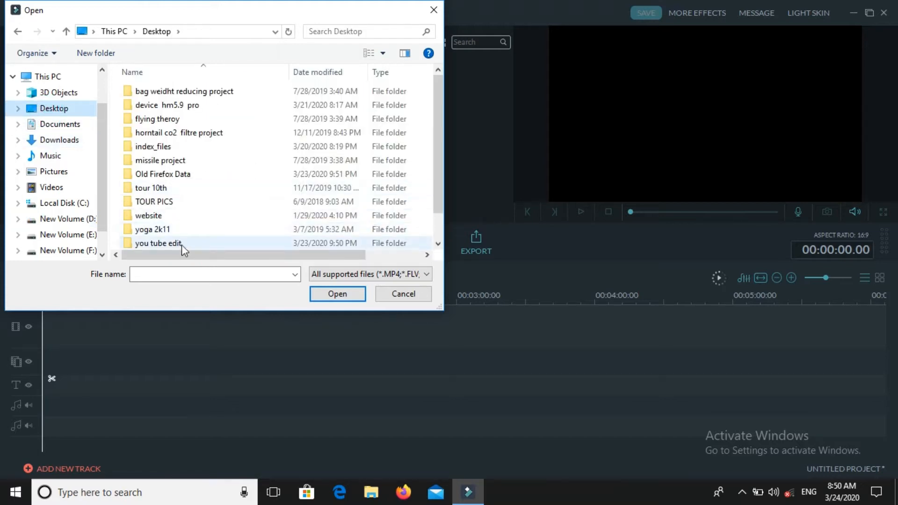
{"action": "double_click", "coordinate": [181, 244]}
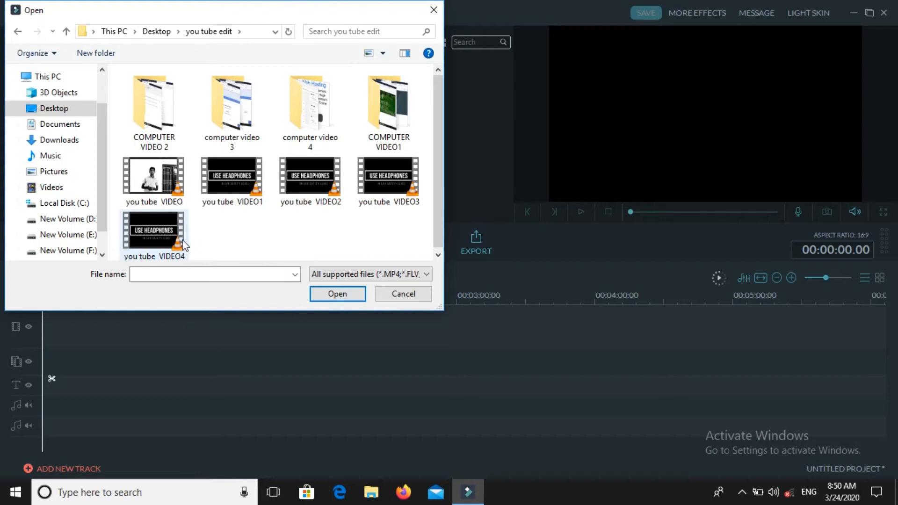
{"action": "left_click", "coordinate": [374, 121]}
{"action": "double_click", "coordinate": [374, 121]}
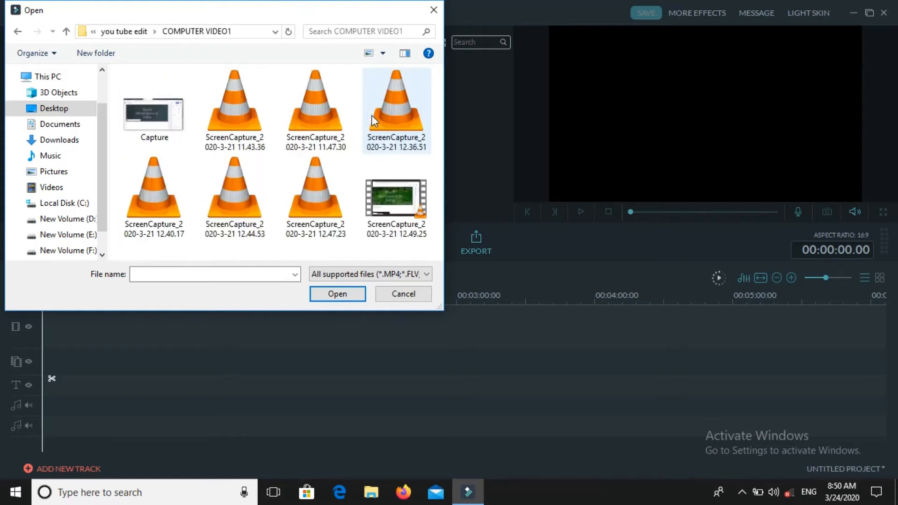
{"action": "double_click", "coordinate": [255, 120]}
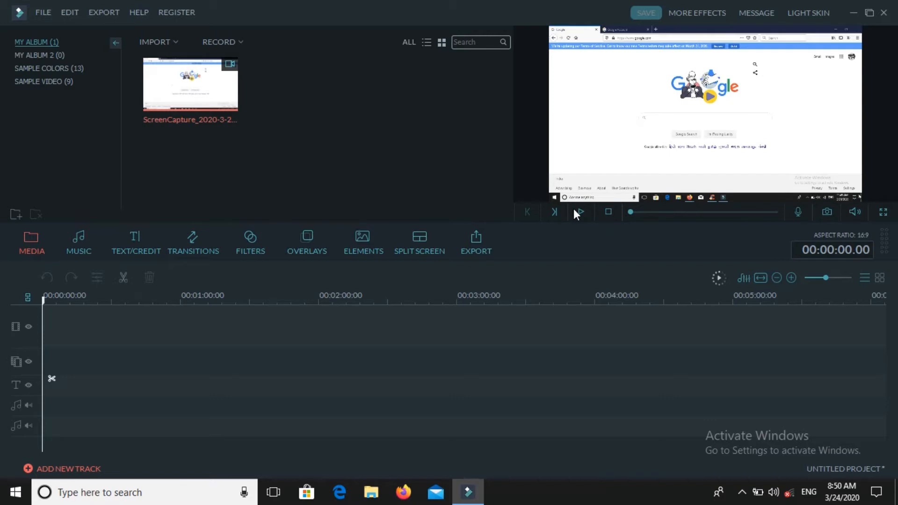
Preview the imported screen capture and add it to the start of the timeline's video track
{"action": "left_click", "coordinate": [580, 212]}
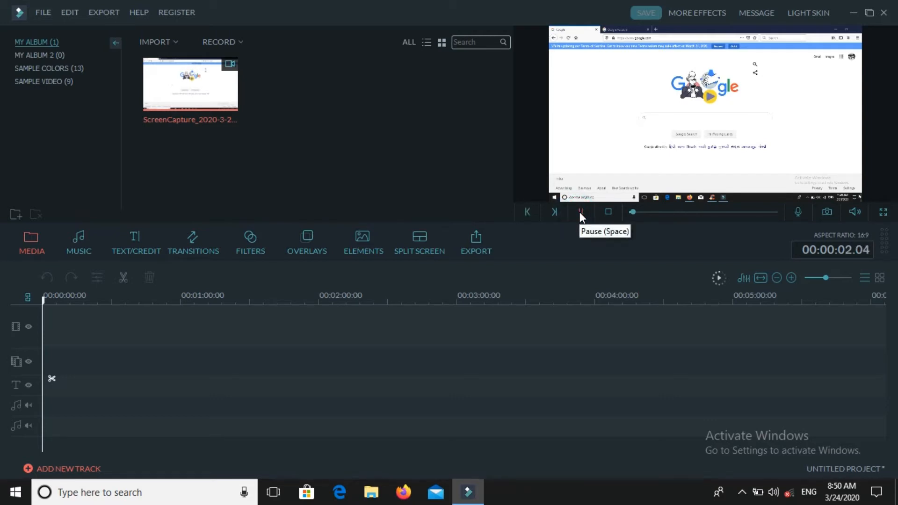
{"action": "mouse_move", "coordinate": [188, 88]}
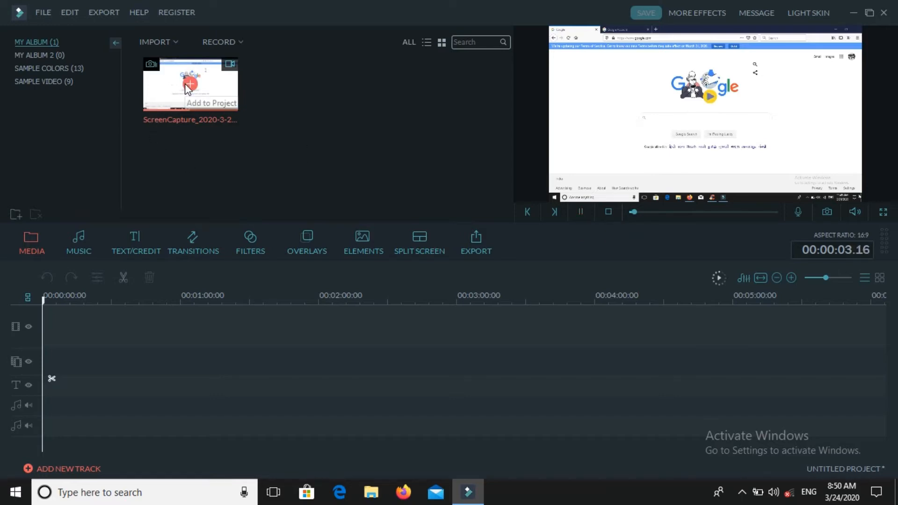
{"action": "left_click", "coordinate": [188, 88]}
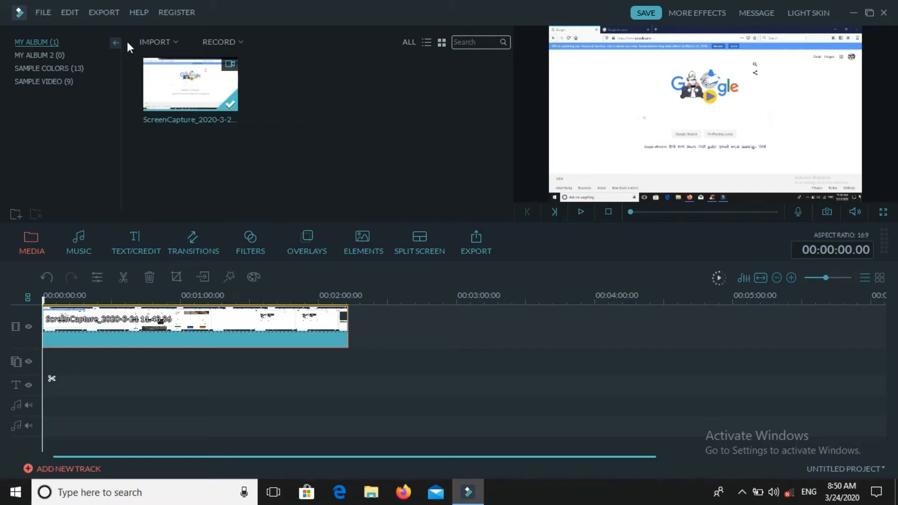
Import the ScreenCapture_2020-3-21 11.47.30 video from the COMPUTER VIDEO1 folder into the media album
{"action": "mouse_move", "coordinate": [200, 115]}
{"action": "left_click", "coordinate": [172, 41]}
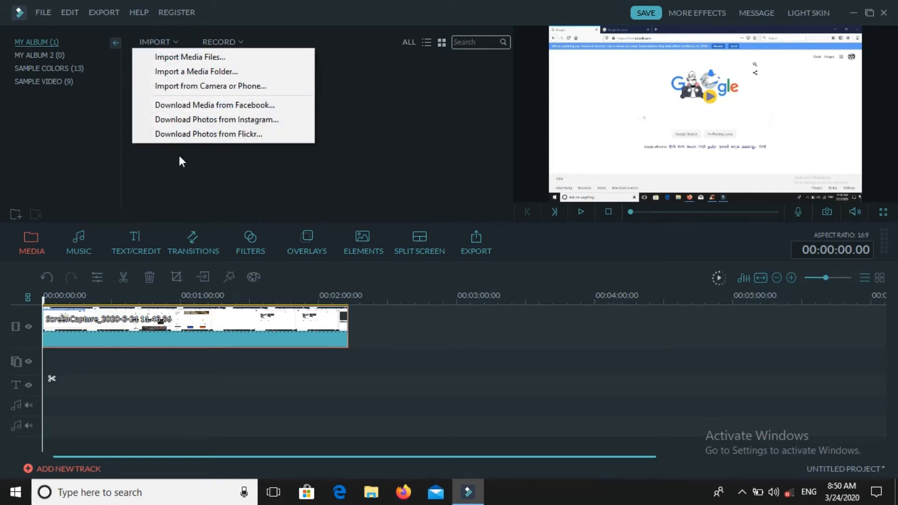
{"action": "left_click", "coordinate": [178, 56]}
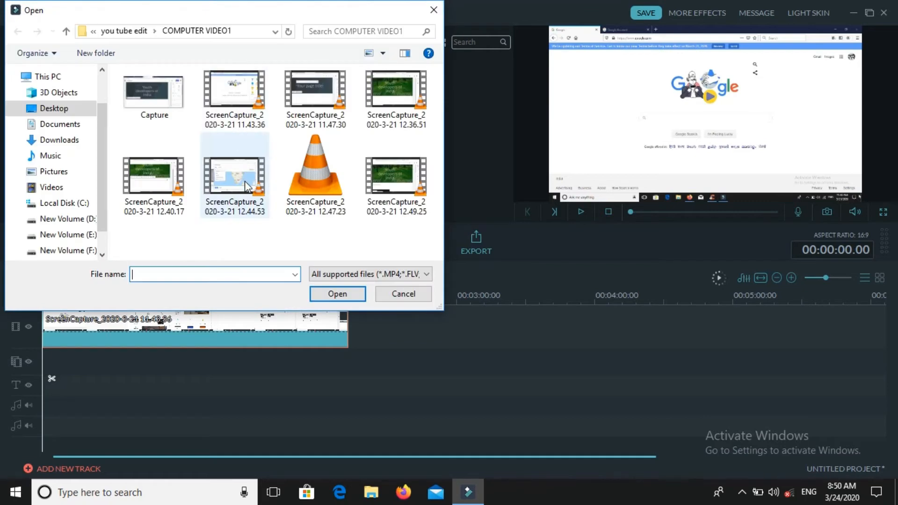
{"action": "left_click", "coordinate": [330, 80]}
{"action": "double_click", "coordinate": [329, 79]}
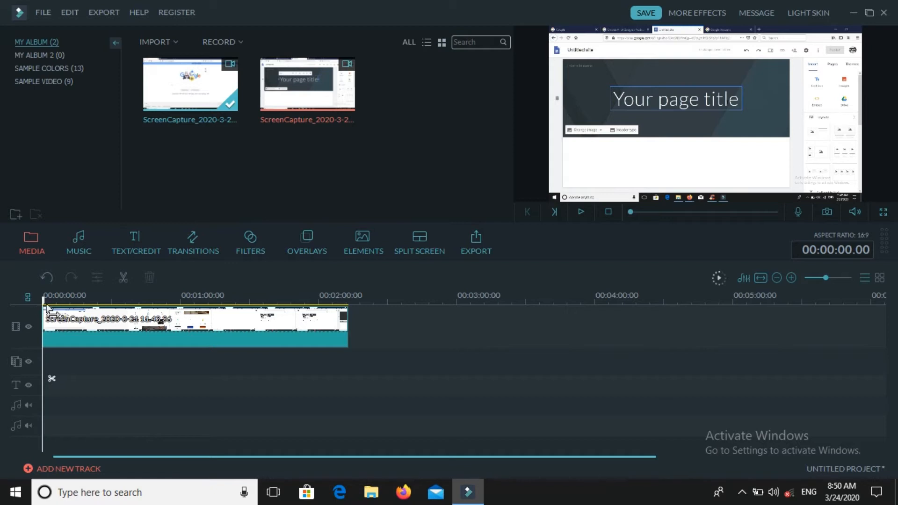
Place the playhead at the end of the first clip and add the second screen capture there
{"action": "left_click_drag", "start_coordinate": [44, 299], "coordinate": [523, 335]}
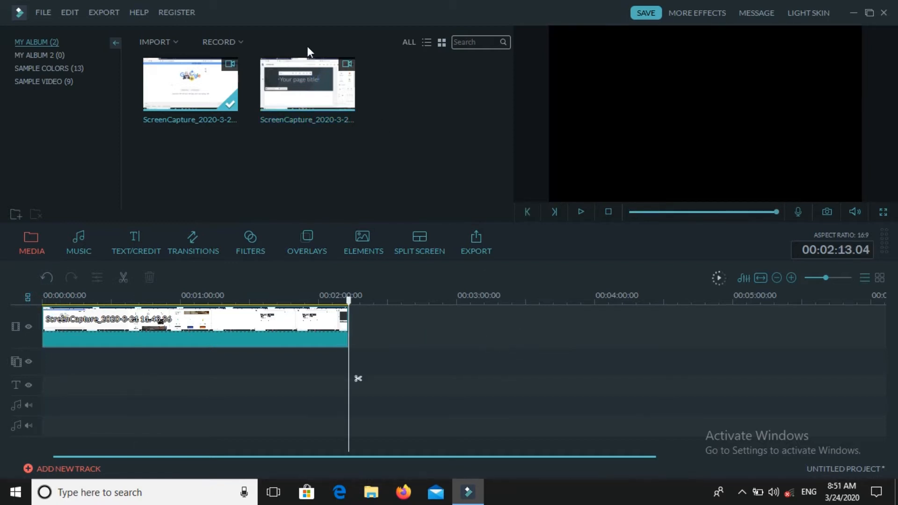
{"action": "left_click", "coordinate": [307, 95]}
{"action": "left_click", "coordinate": [304, 85]}
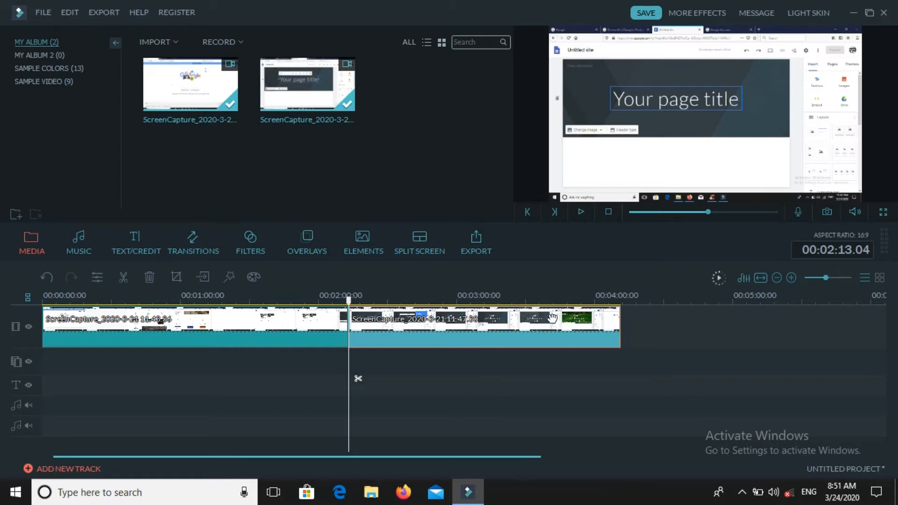
Adjust the second clip's colour to brightness 34, saturation 11 and contrast 10
{"action": "left_click", "coordinate": [94, 273]}
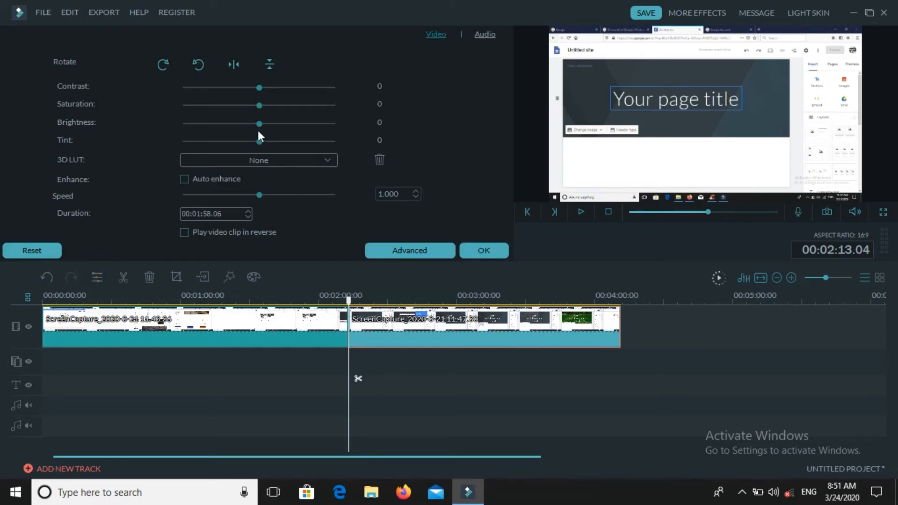
{"action": "left_click_drag", "start_coordinate": [257, 125], "coordinate": [267, 106]}
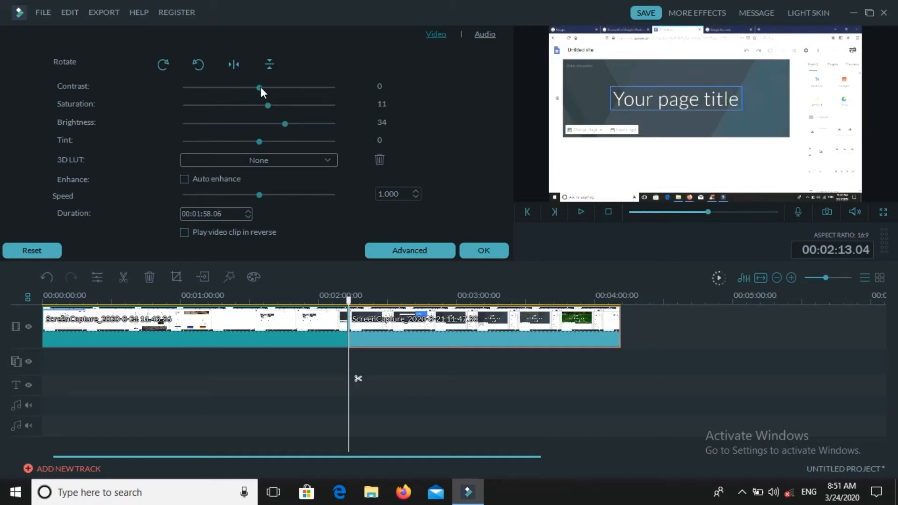
{"action": "mouse_move", "coordinate": [260, 87]}
{"action": "left_mouse_down"}
{"action": "mouse_move", "coordinate": [267, 87]}
{"action": "mouse_move", "coordinate": [223, 87]}
{"action": "mouse_move", "coordinate": [265, 88]}
{"action": "left_mouse_up"}
Try the 007 Series, Cool Film and Star Wars 3D LUTs on the second clip and return to None
{"action": "left_click", "coordinate": [323, 161]}
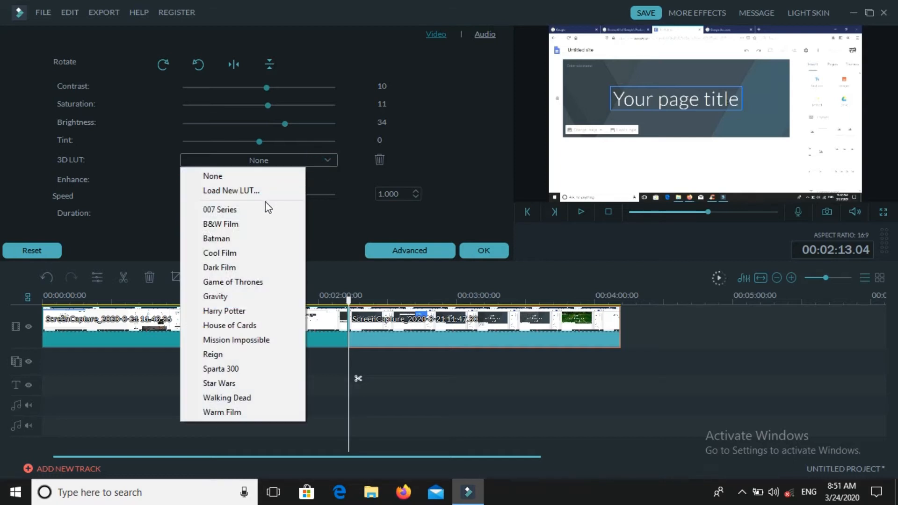
{"action": "left_click", "coordinate": [264, 206]}
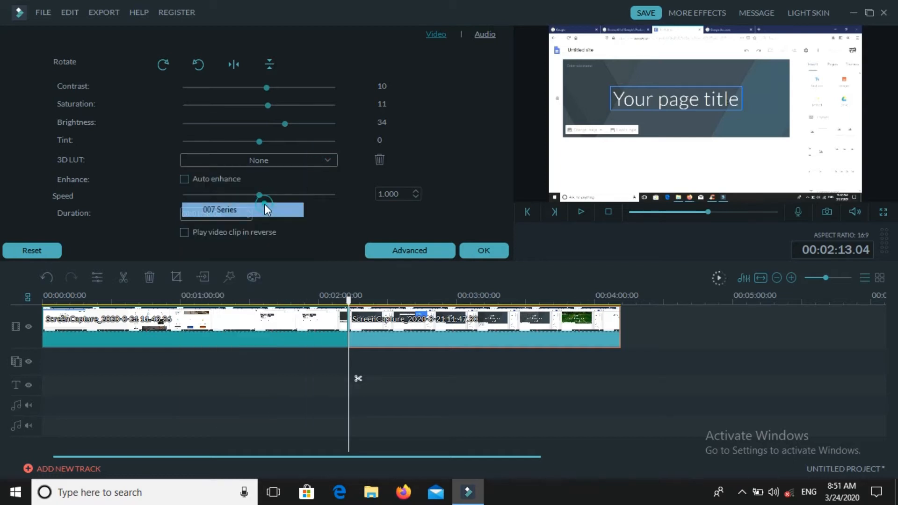
{"action": "left_click", "coordinate": [326, 163]}
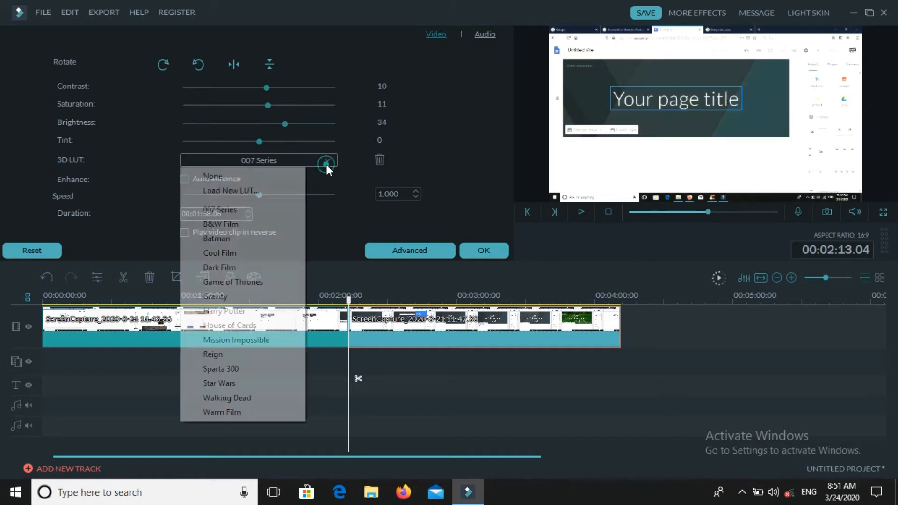
{"action": "left_click", "coordinate": [255, 256]}
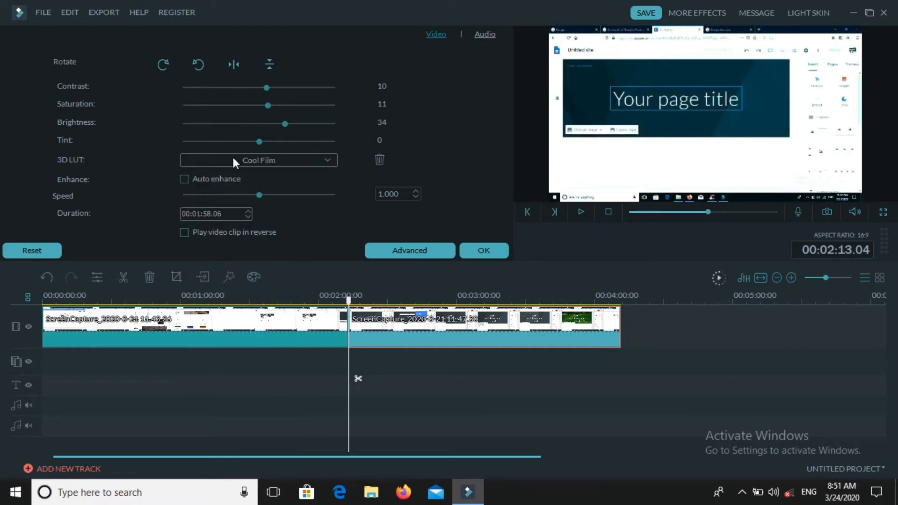
{"action": "left_click", "coordinate": [326, 164]}
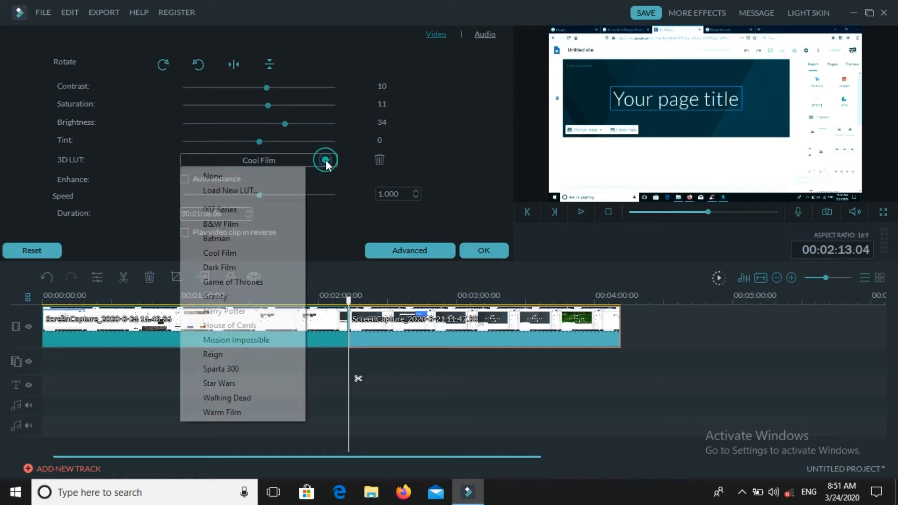
{"action": "left_click", "coordinate": [219, 382]}
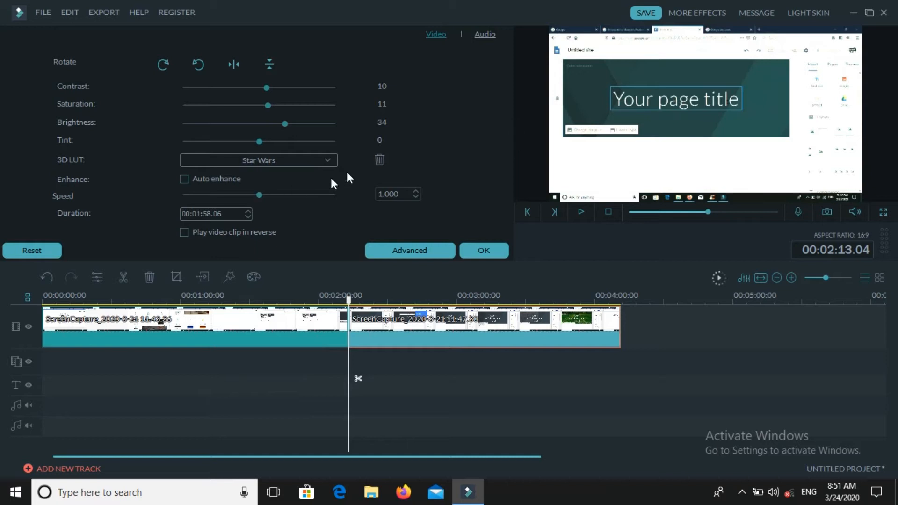
{"action": "left_click", "coordinate": [326, 164]}
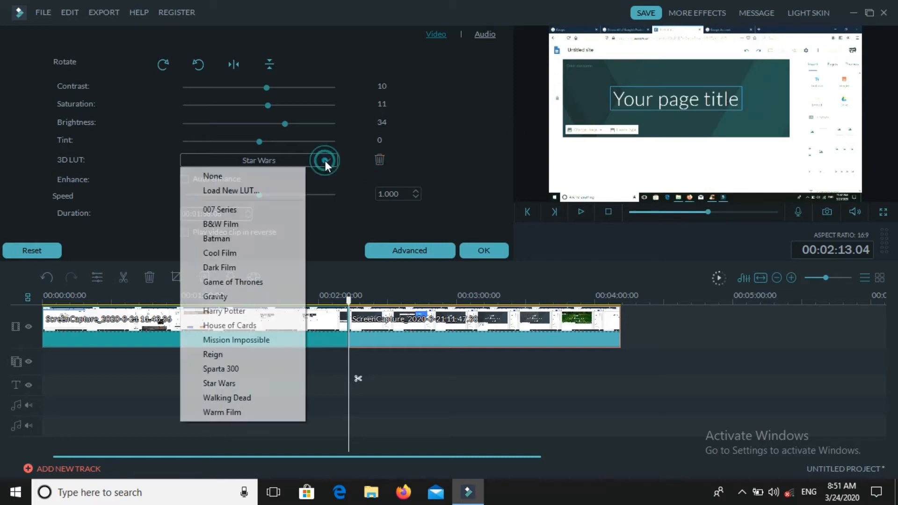
{"action": "left_click", "coordinate": [253, 176]}
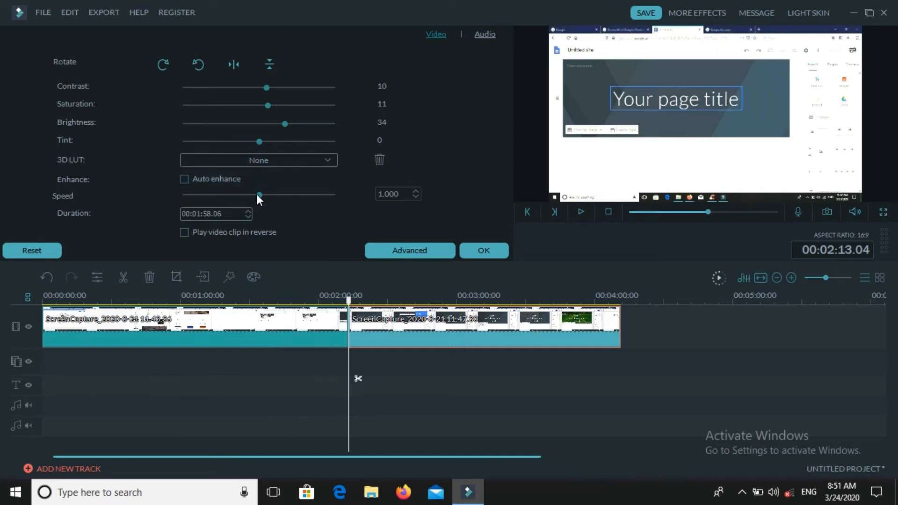
Speed the second clip up to 8.800 and play it back in the preview
{"action": "left_click_drag", "start_coordinate": [257, 194], "coordinate": [292, 195]}
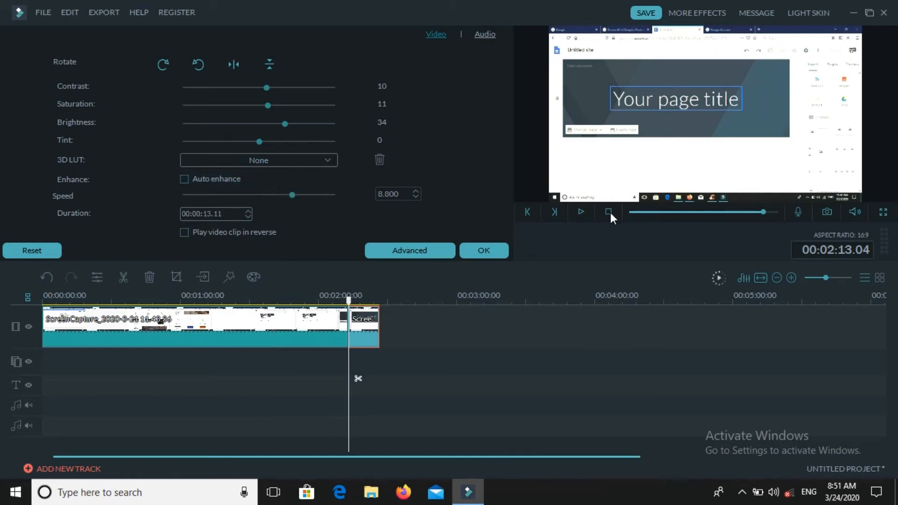
{"action": "left_click", "coordinate": [582, 214]}
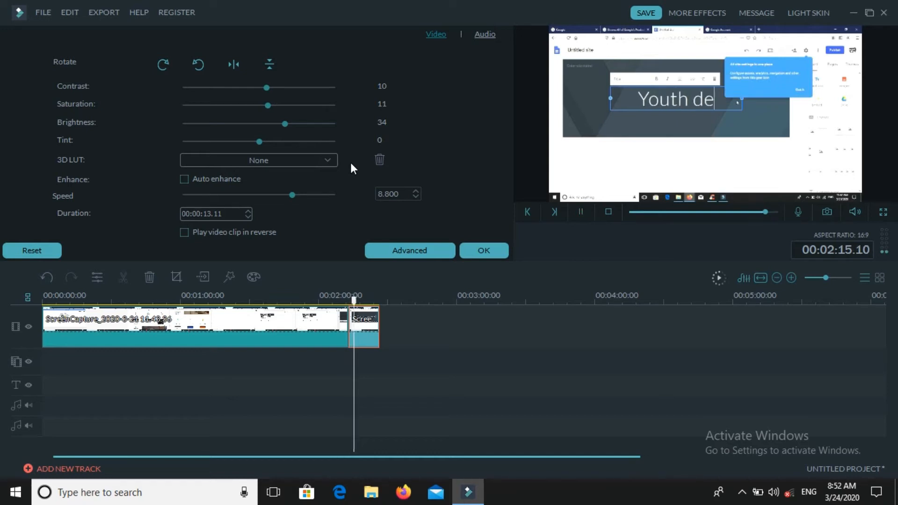
{"action": "left_click", "coordinate": [325, 162]}
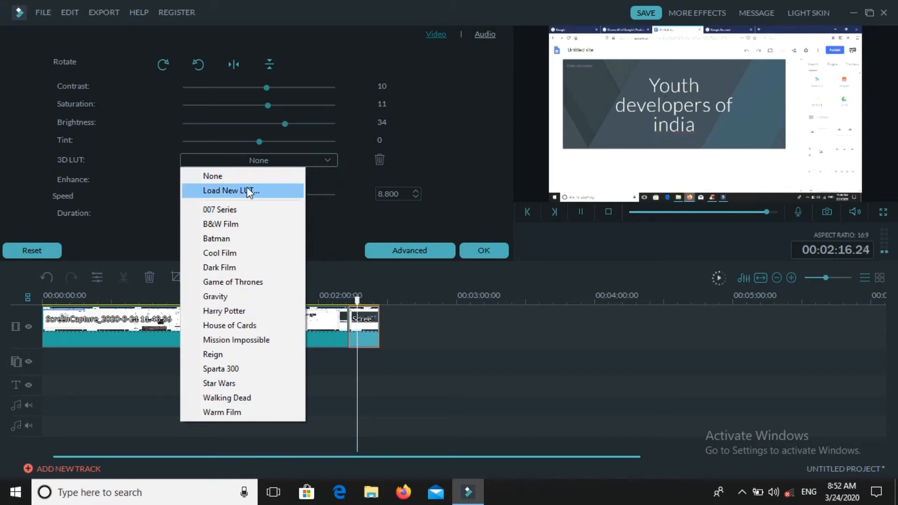
{"action": "left_click", "coordinate": [338, 177]}
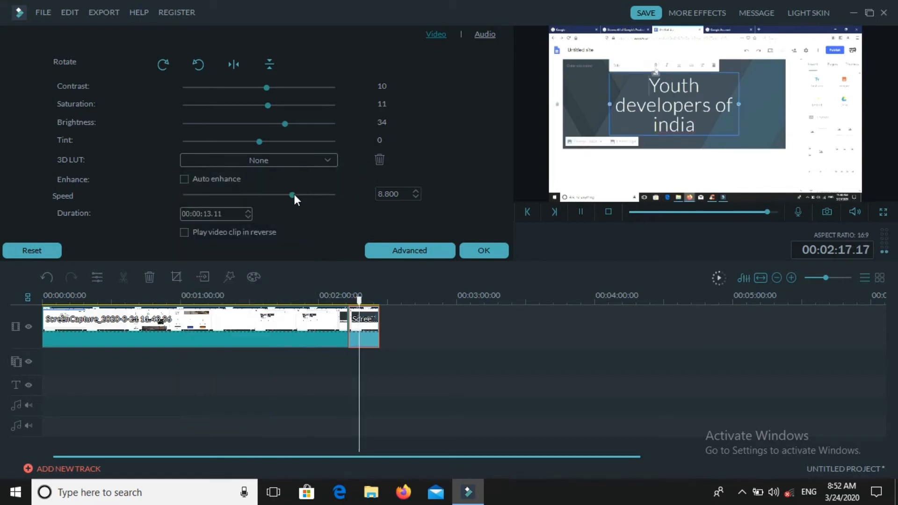
Try slowing the second clip down to a speed of 0.150 and restore its speed to 1.000
{"action": "left_click_drag", "start_coordinate": [294, 195], "coordinate": [223, 197]}
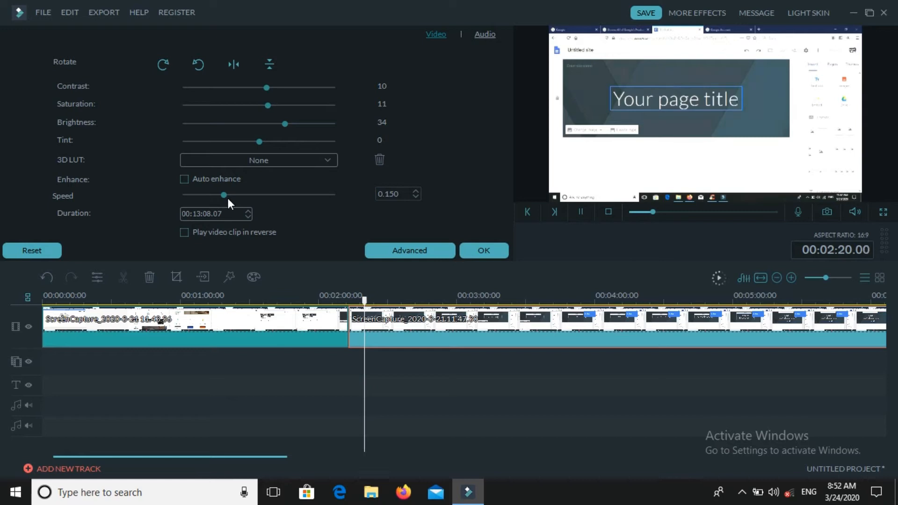
{"action": "left_click_drag", "start_coordinate": [223, 196], "coordinate": [256, 195]}
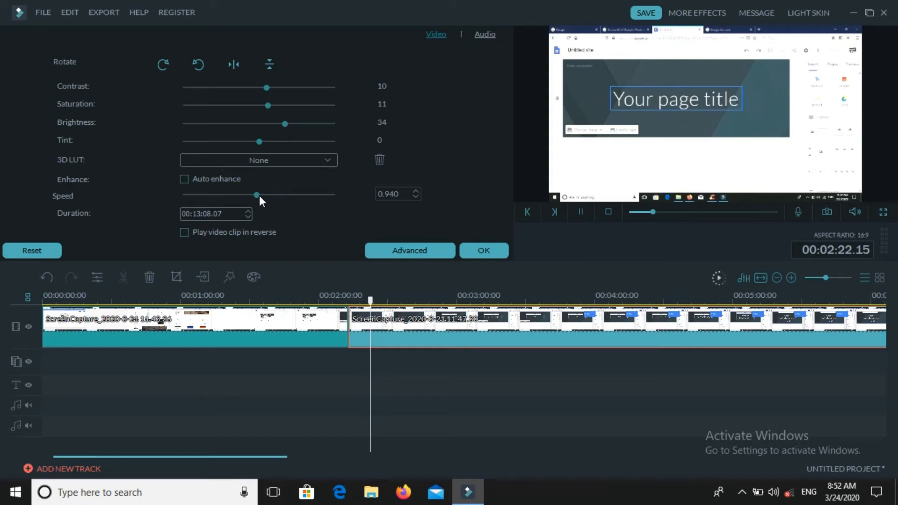
{"action": "left_click", "coordinate": [259, 195]}
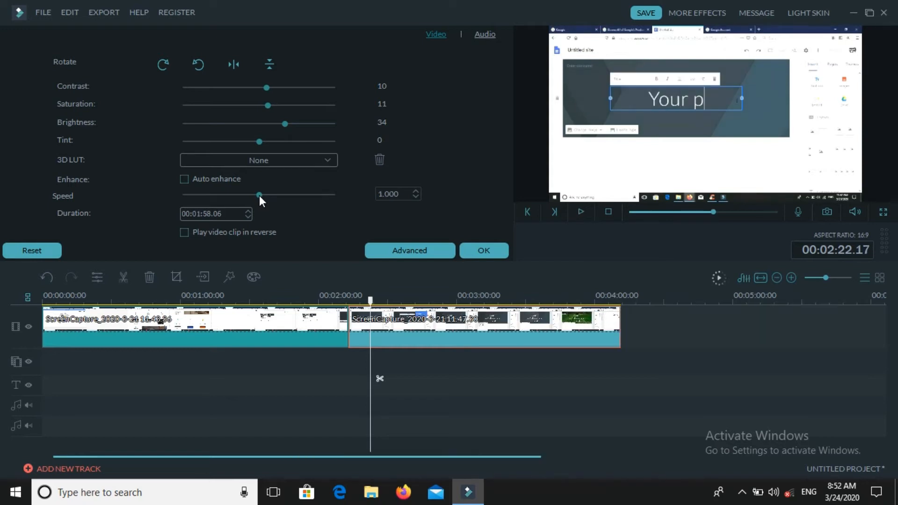
Set the second clip's duration to 00:01:52.06 and make the clip play in reverse
{"action": "left_click", "coordinate": [249, 211]}
{"action": "left_click", "coordinate": [248, 211]}
{"action": "left_click", "coordinate": [248, 211]}
{"action": "left_click", "coordinate": [248, 211]}
{"action": "left_click", "coordinate": [248, 210]}
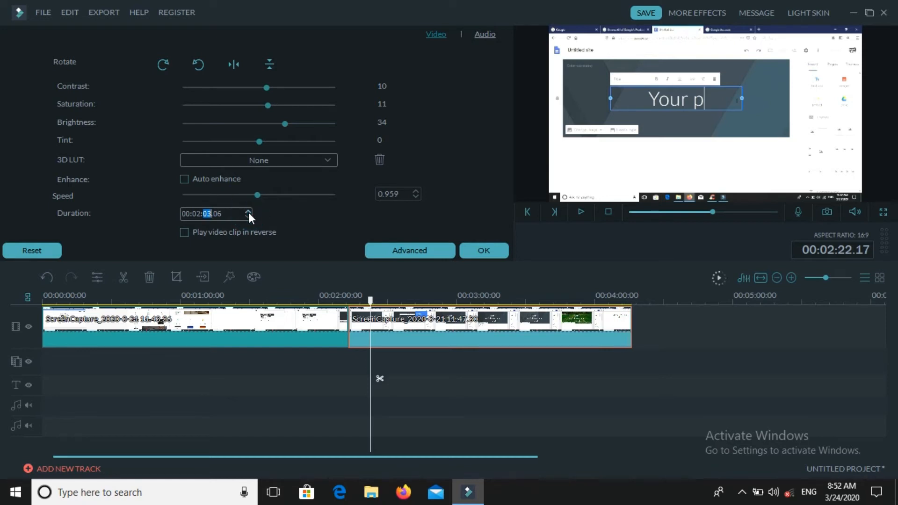
{"action": "left_click", "coordinate": [249, 211]}
{"action": "left_click", "coordinate": [249, 215]}
{"action": "left_click", "coordinate": [248, 215]}
{"action": "left_click", "coordinate": [248, 216]}
{"action": "left_click", "coordinate": [249, 216]}
{"action": "left_click", "coordinate": [248, 216]}
{"action": "left_click", "coordinate": [248, 216]}
{"action": "left_click", "coordinate": [248, 217]}
{"action": "left_click", "coordinate": [249, 218]}
{"action": "left_click", "coordinate": [248, 218]}
{"action": "left_click", "coordinate": [249, 219]}
{"action": "left_click", "coordinate": [249, 219]}
{"action": "left_click", "coordinate": [248, 219]}
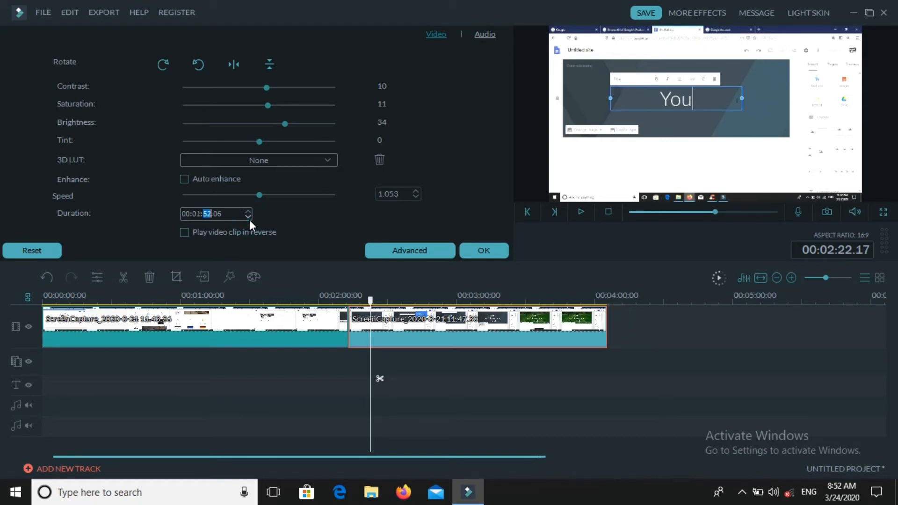
{"action": "left_click", "coordinate": [188, 233]}
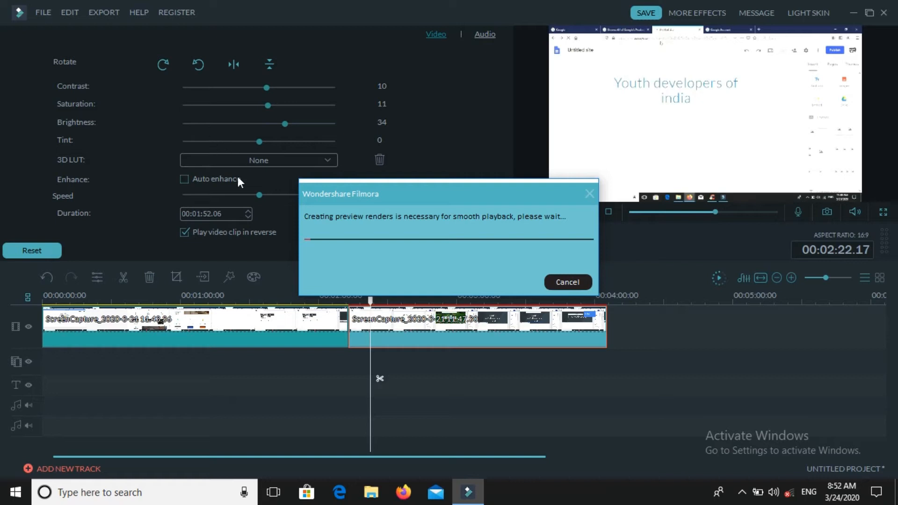
Cancel the preview render and turn off reverse playback for the second clip
{"action": "left_click", "coordinate": [573, 288]}
{"action": "left_click", "coordinate": [189, 231]}
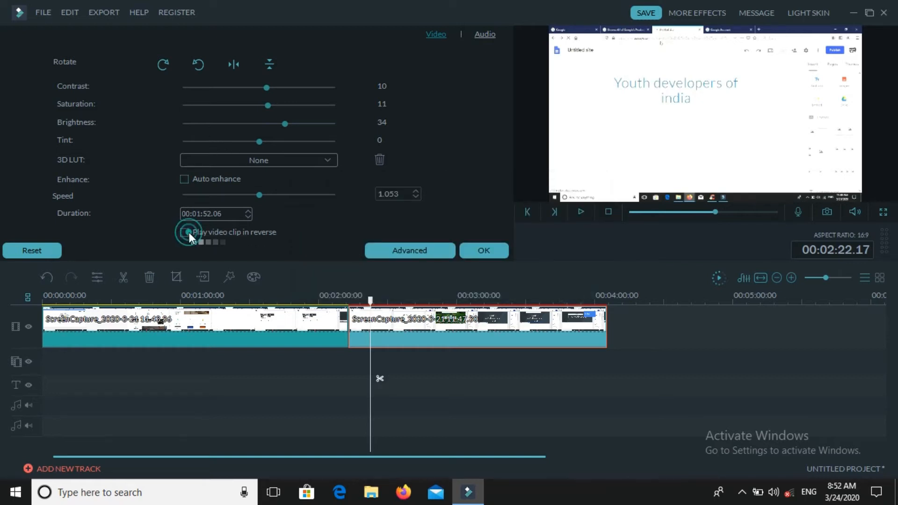
{"action": "left_click", "coordinate": [486, 249]}
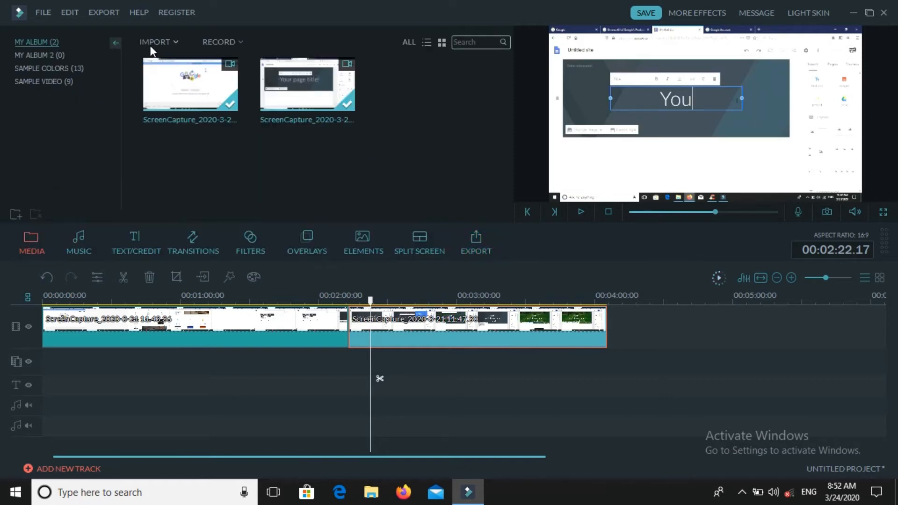
Insert the Black sample colour at the very start of the timeline, ahead of the first screen recording
{"action": "left_click", "coordinate": [49, 67]}
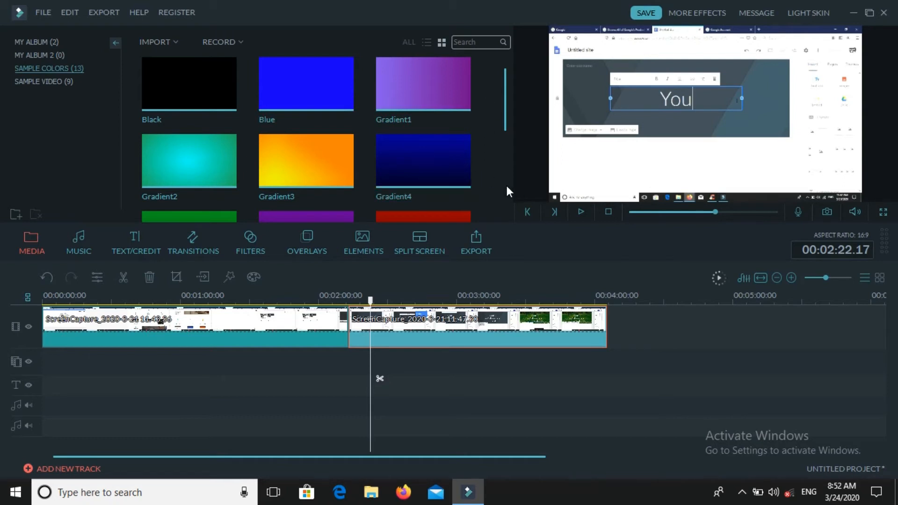
{"action": "scroll", "coordinate": [506, 183], "scroll_direction": "down", "scroll_amount": 3}
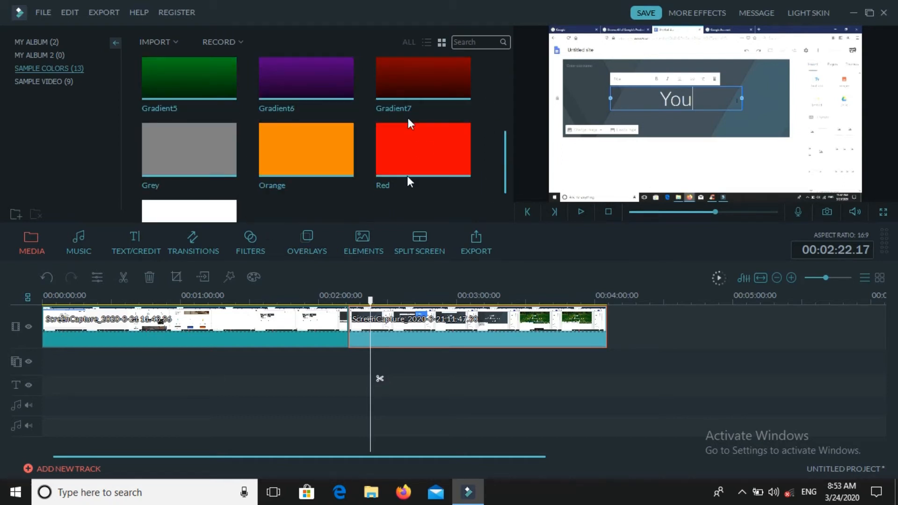
{"action": "left_click", "coordinate": [509, 83]}
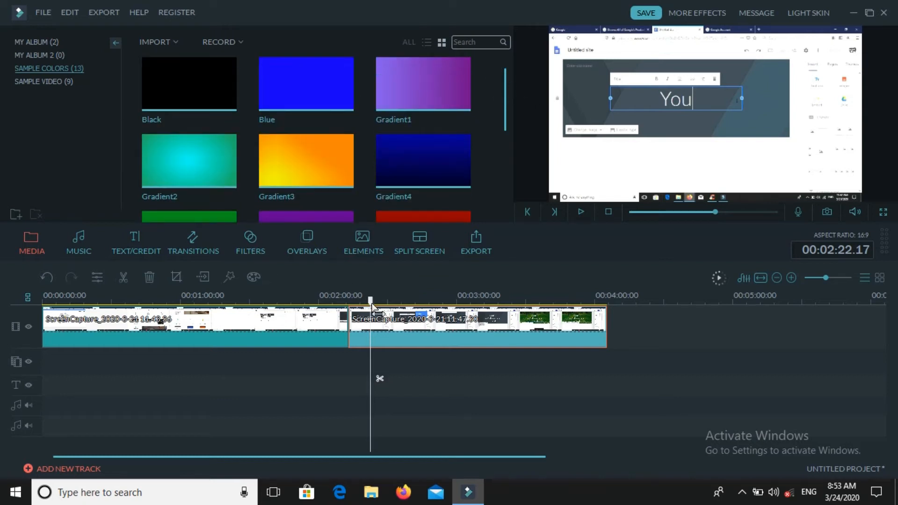
{"action": "left_click_drag", "start_coordinate": [204, 307], "coordinate": [4, 346]}
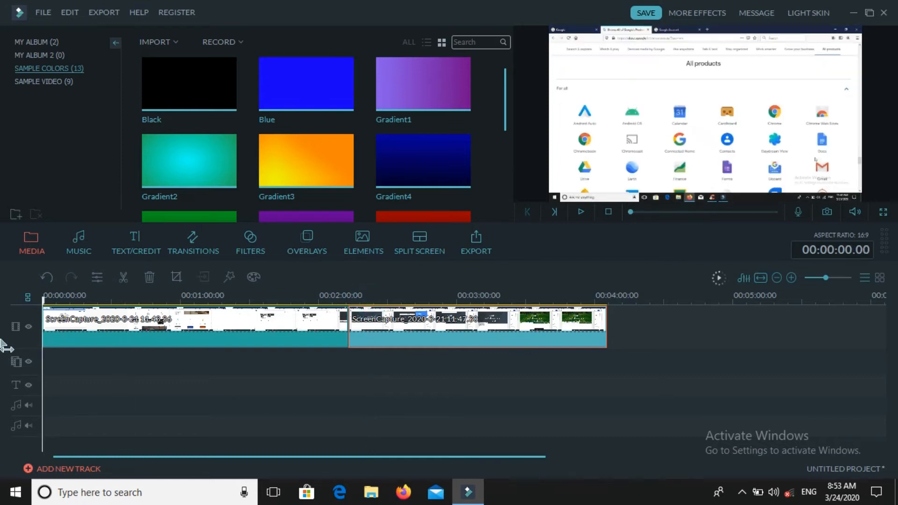
{"action": "left_click", "coordinate": [190, 84]}
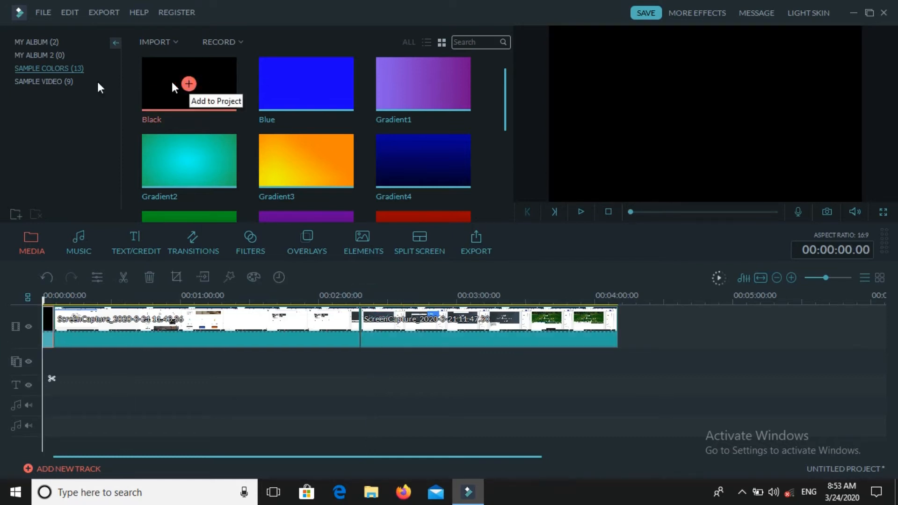
Browse the sample videos and preview the Countdown5 and Countdown9 clips
{"action": "left_click", "coordinate": [48, 81]}
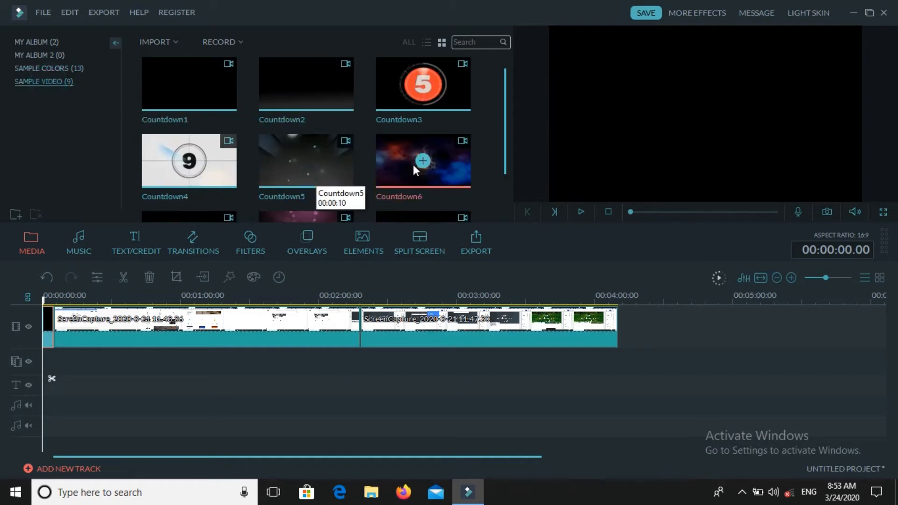
{"action": "left_click", "coordinate": [408, 88]}
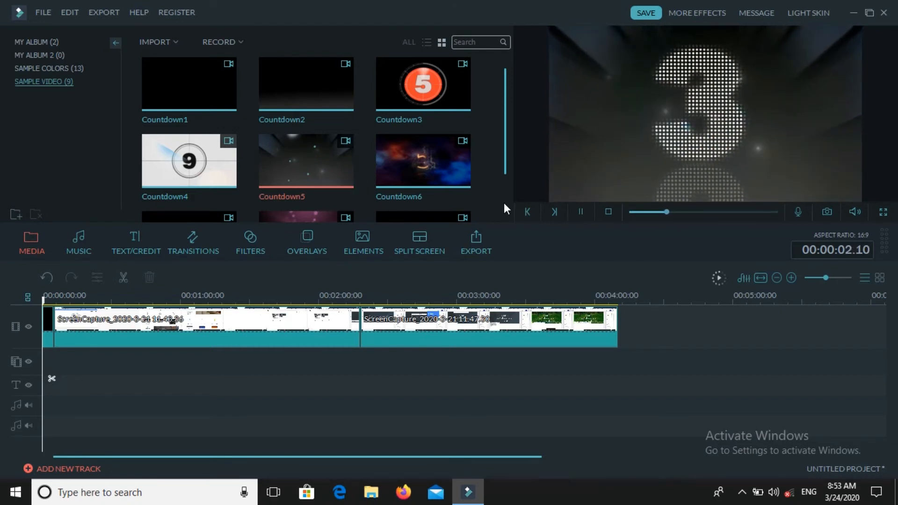
{"action": "scroll", "coordinate": [503, 203], "scroll_direction": "down", "scroll_amount": 2}
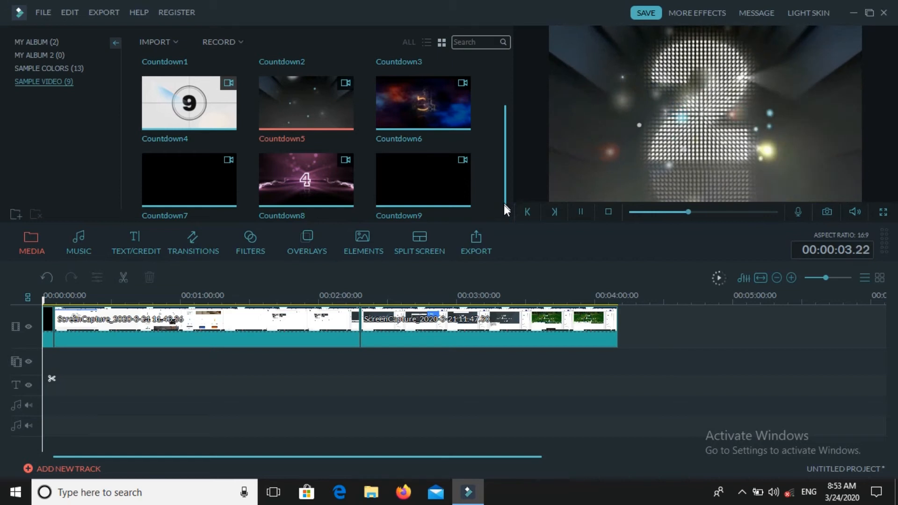
{"action": "left_click", "coordinate": [409, 189]}
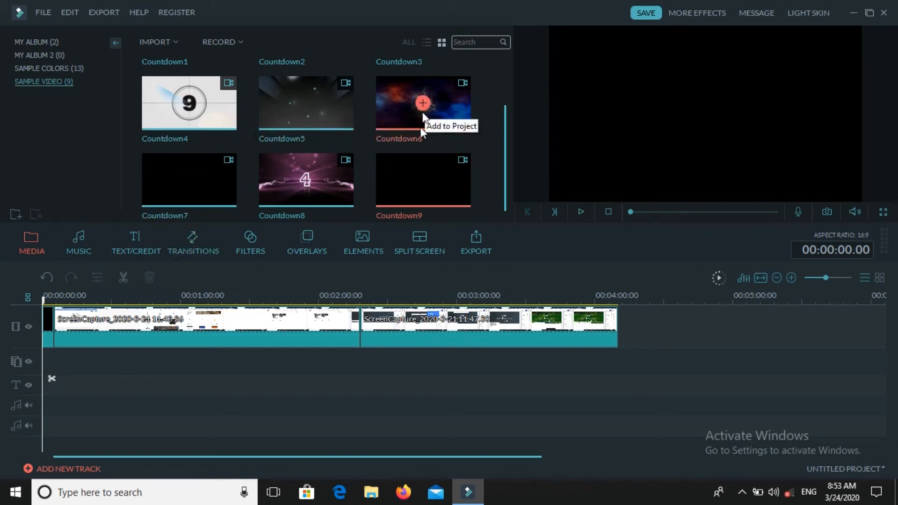
{"action": "double_click", "coordinate": [421, 181]}
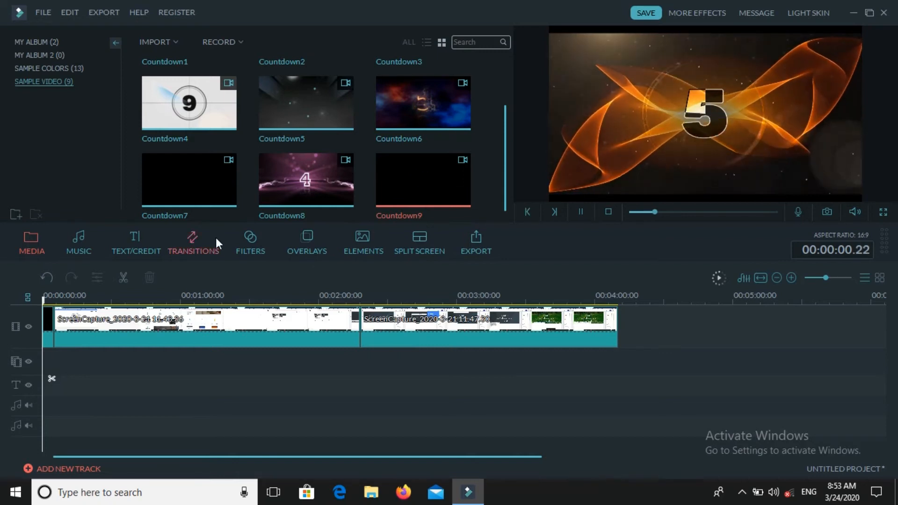
{"action": "left_click", "coordinate": [43, 303]}
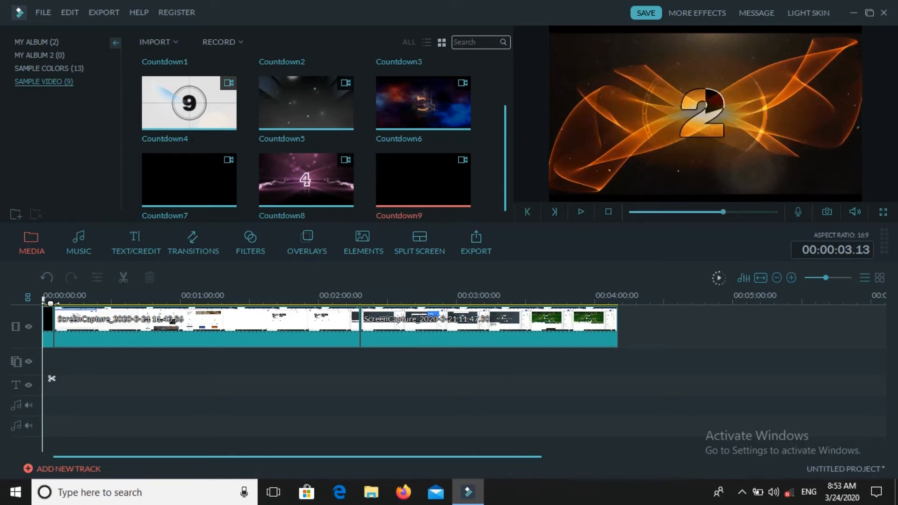
{"action": "key", "text": "space"}
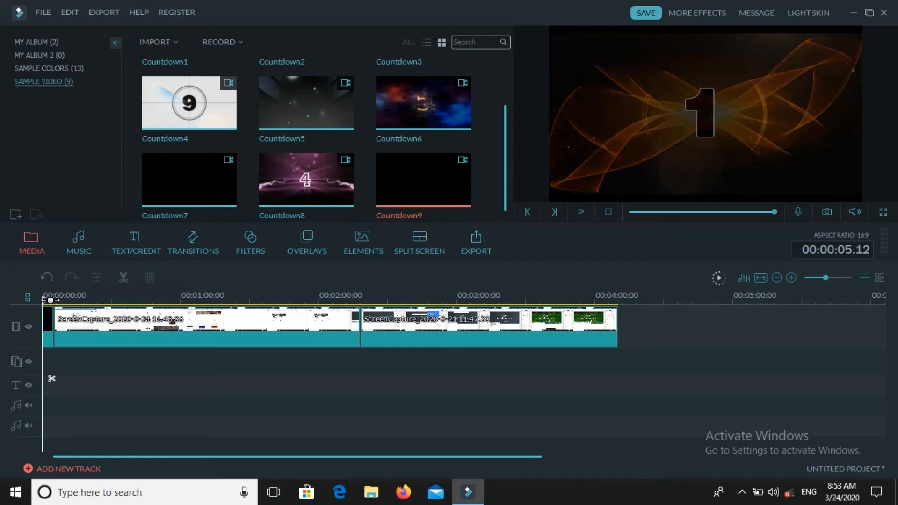
Insert the Countdown6 sample video at 00:00:05.00, between the black clip and the first screen recording
{"action": "left_click", "coordinate": [50, 300]}
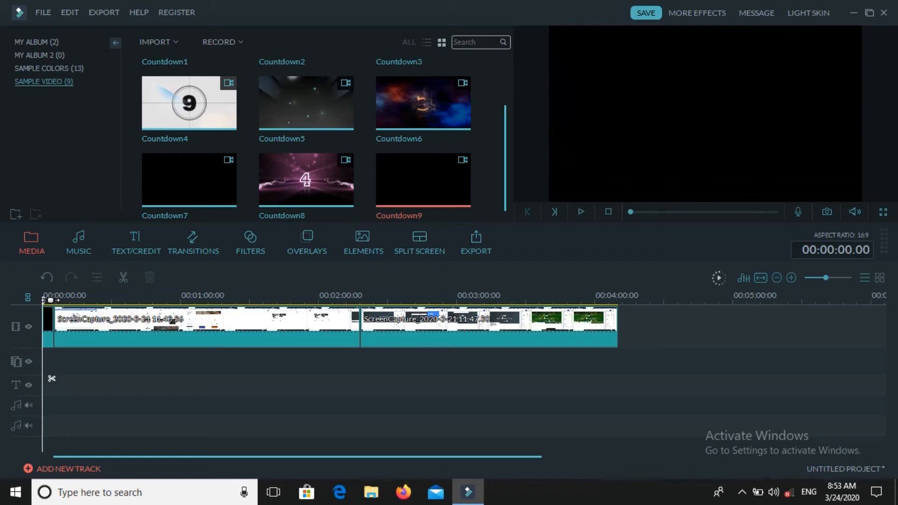
{"action": "left_click", "coordinate": [186, 336]}
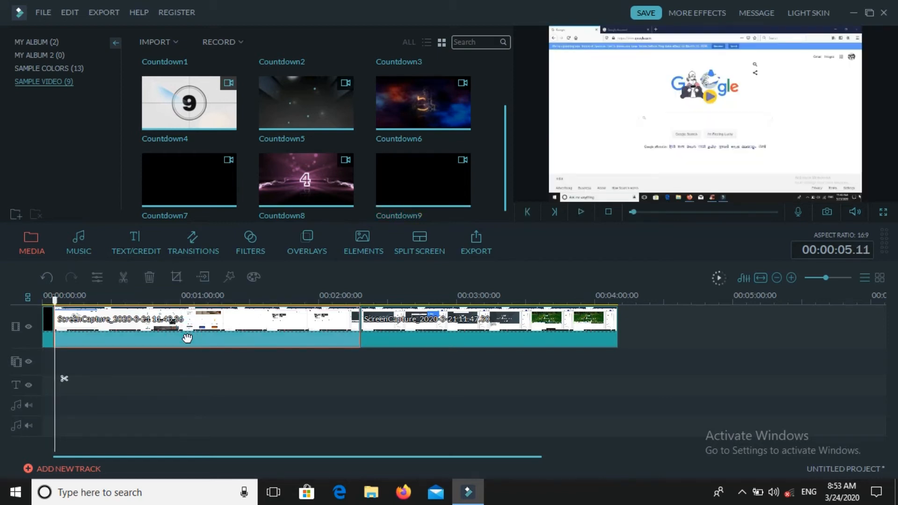
{"action": "key", "text": "Left"}
{"action": "key", "text": "Left"}
{"action": "key", "text": "Left"}
{"action": "key", "text": "Left"}
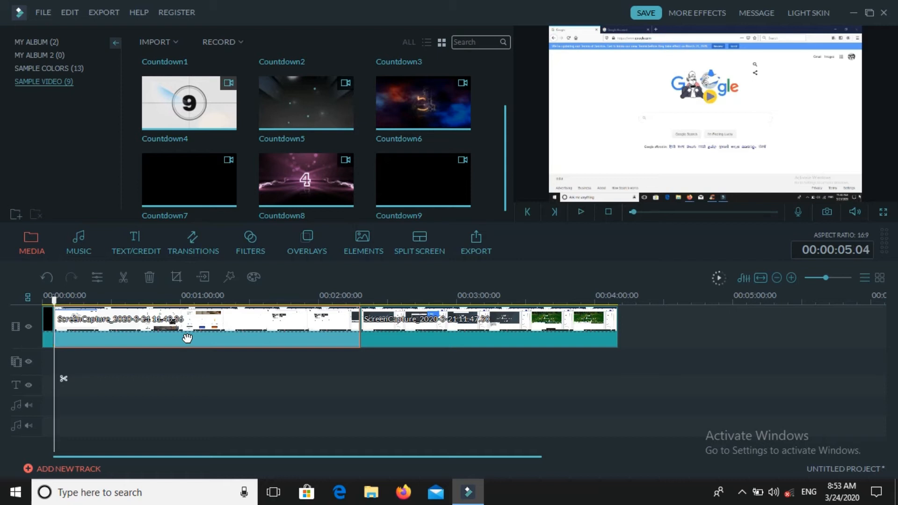
{"action": "mouse_move", "coordinate": [428, 107]}
{"action": "left_click", "coordinate": [423, 111]}
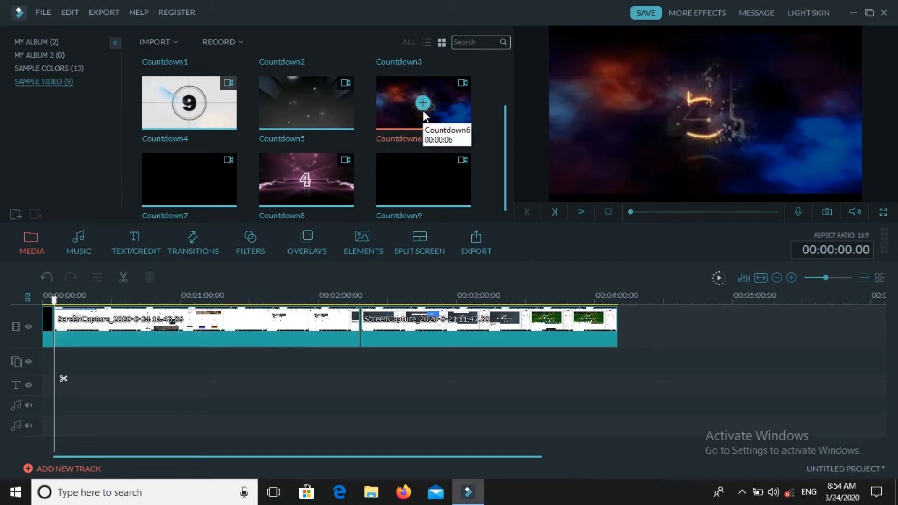
{"action": "left_click", "coordinate": [423, 103]}
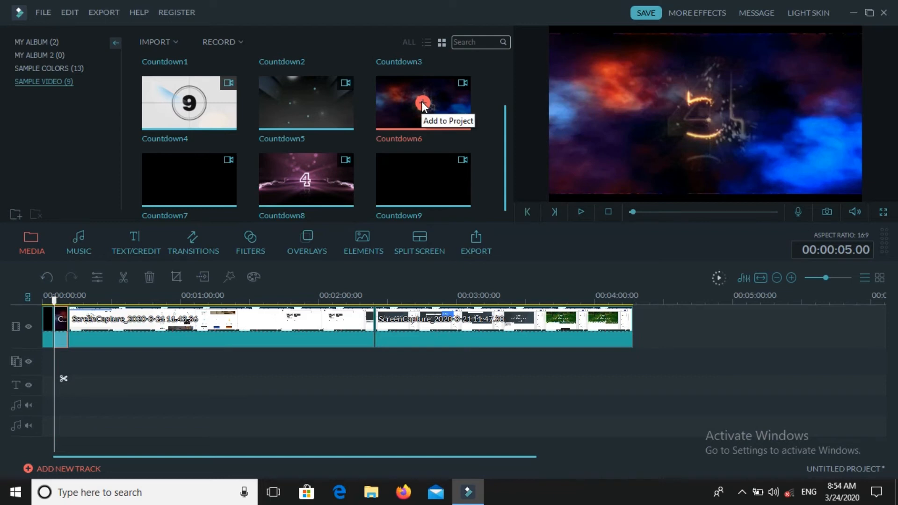
{"action": "left_click", "coordinate": [419, 102]}
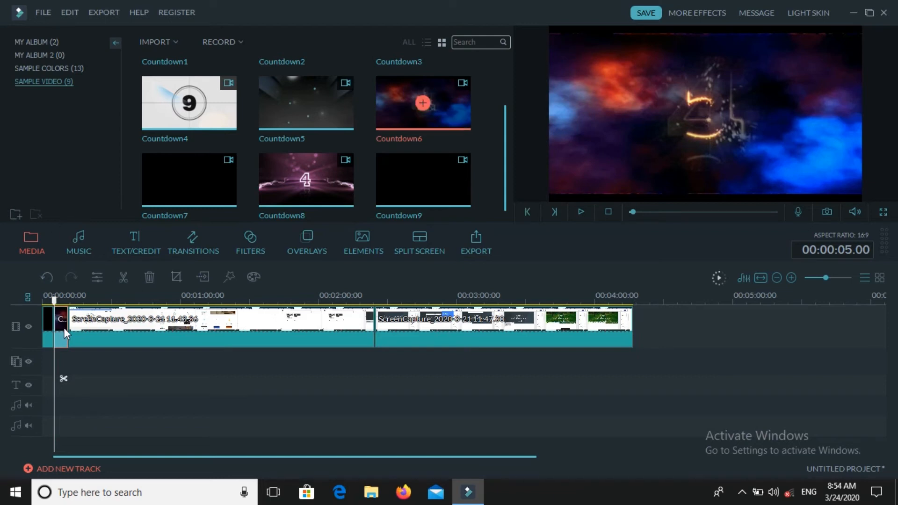
{"action": "mouse_move", "coordinate": [275, 180]}
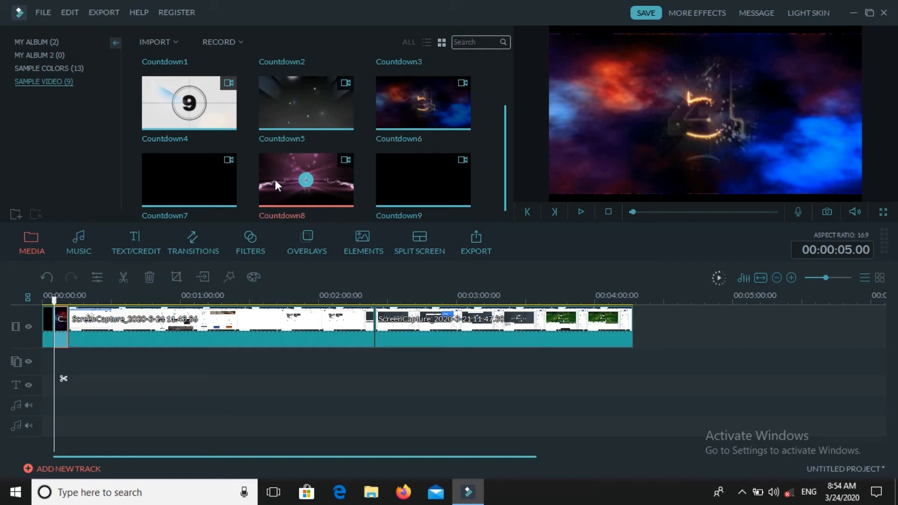
Add the Drift - Drift music to the first audio track at 00:00:05.00
{"action": "left_click", "coordinate": [73, 246]}
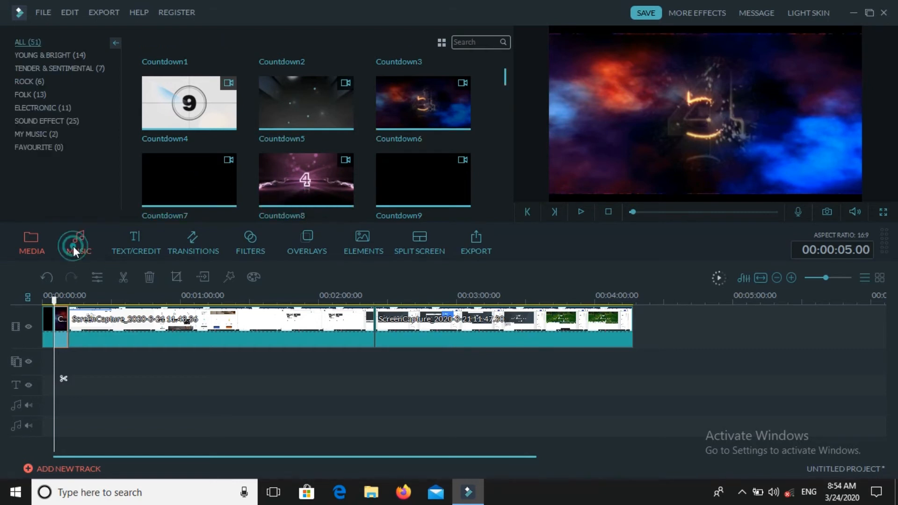
{"action": "mouse_move", "coordinate": [314, 87]}
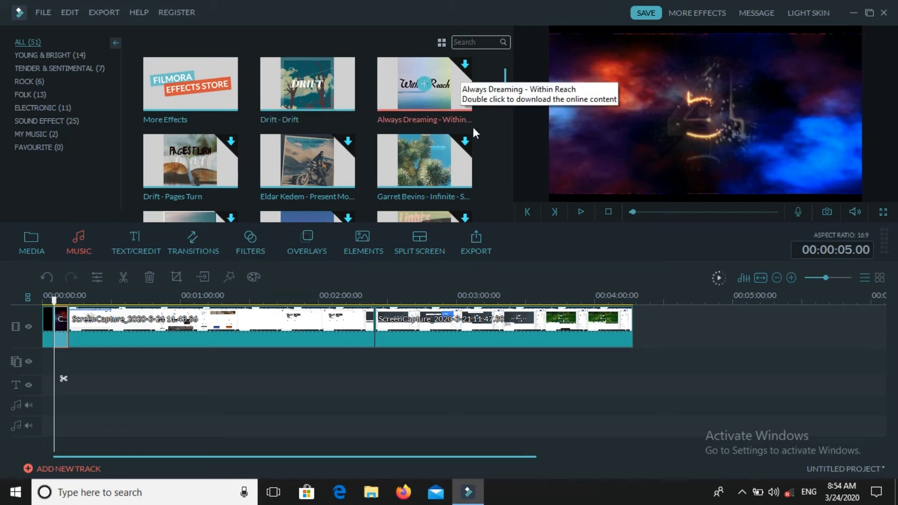
{"action": "left_click", "coordinate": [308, 86]}
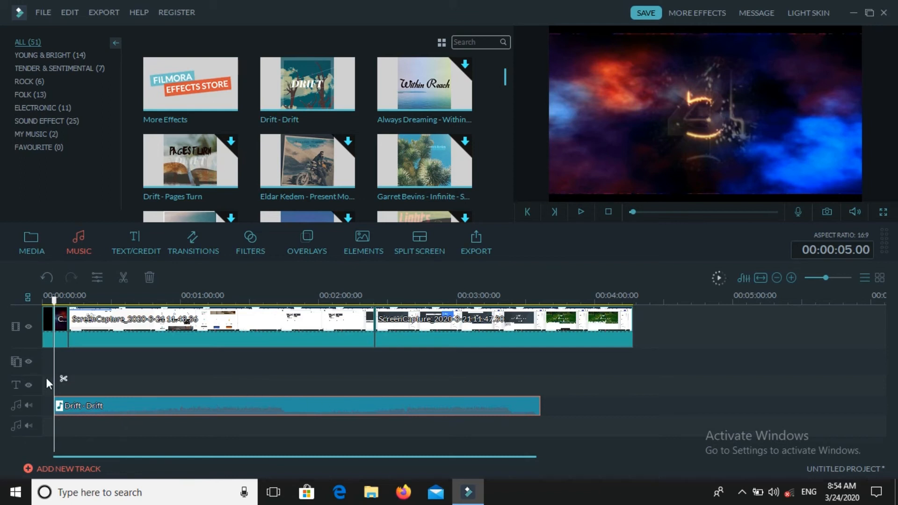
Split the Drift - Drift music at 00:00:10.02 and delete the short opening piece
{"action": "key", "text": "space"}
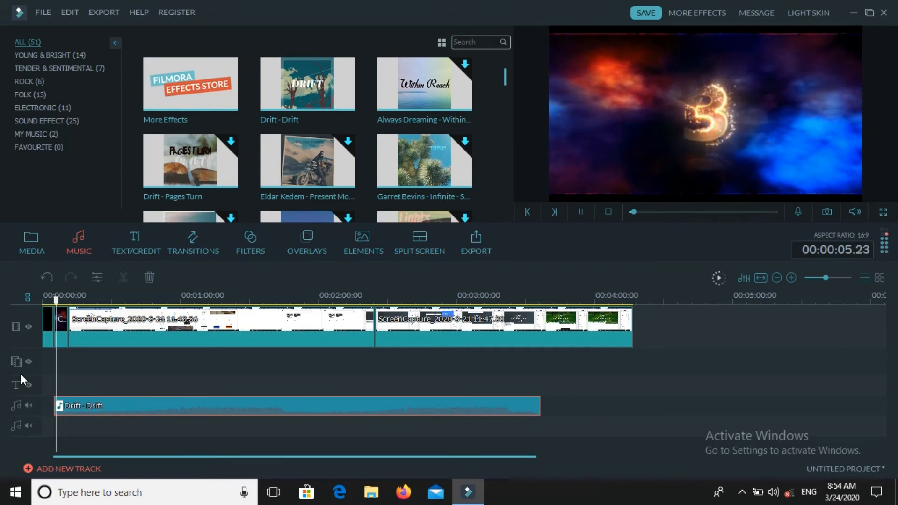
{"action": "key", "text": "space"}
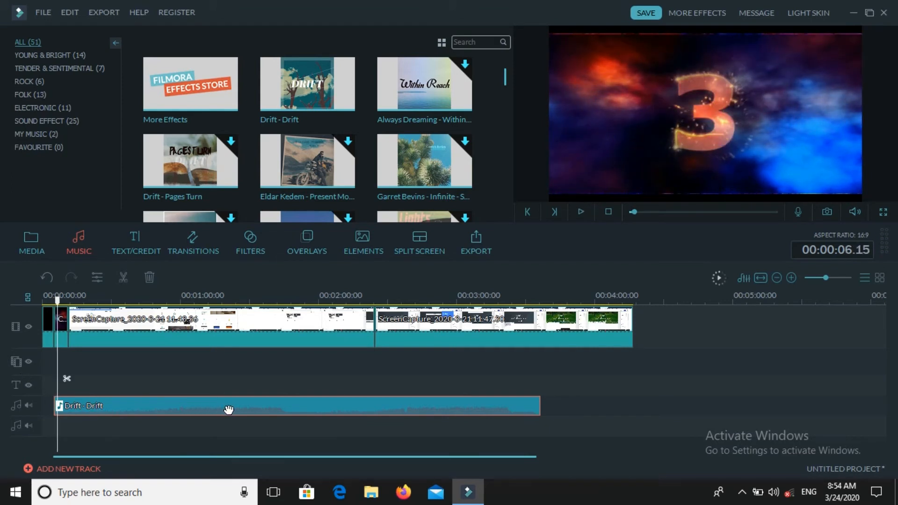
{"action": "key", "text": "space"}
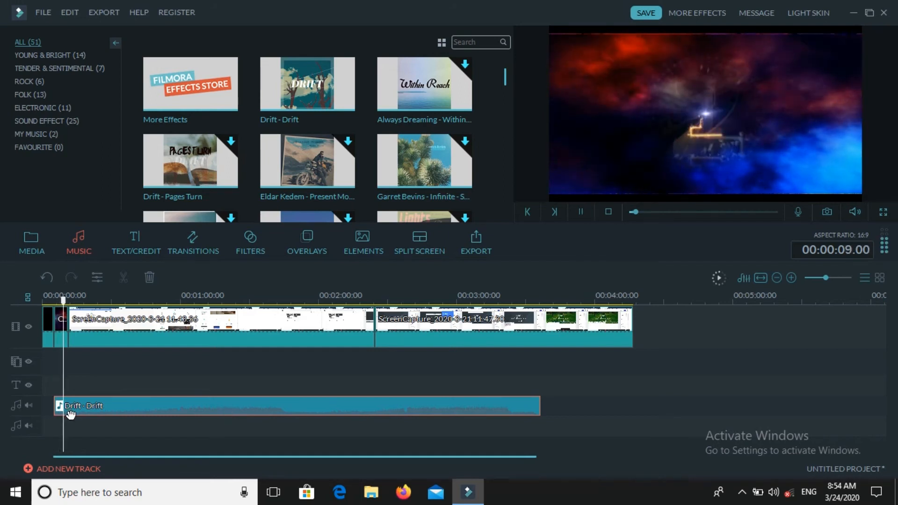
{"action": "key", "text": "space"}
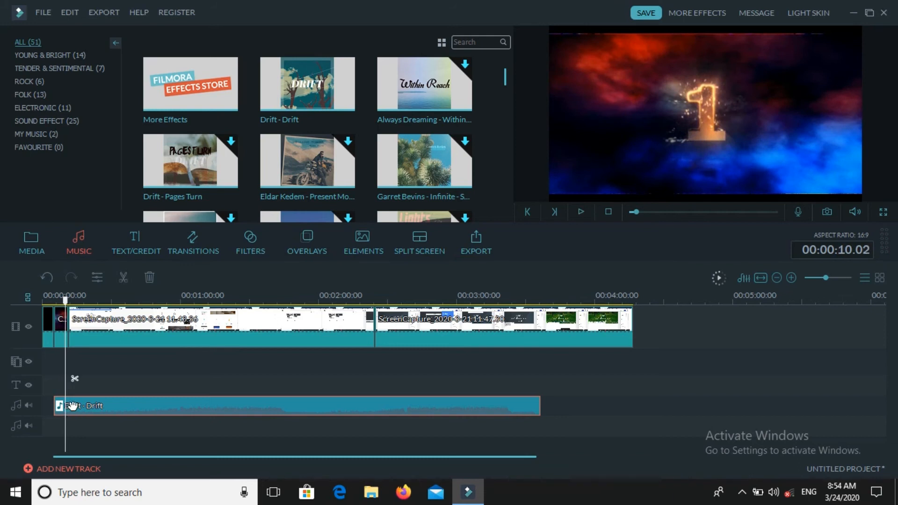
{"action": "left_click", "coordinate": [73, 383]}
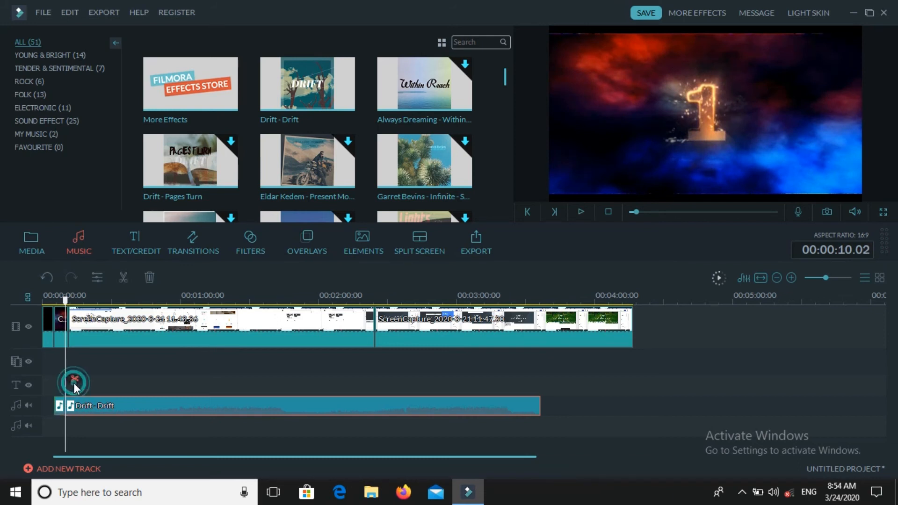
{"action": "left_click", "coordinate": [56, 409]}
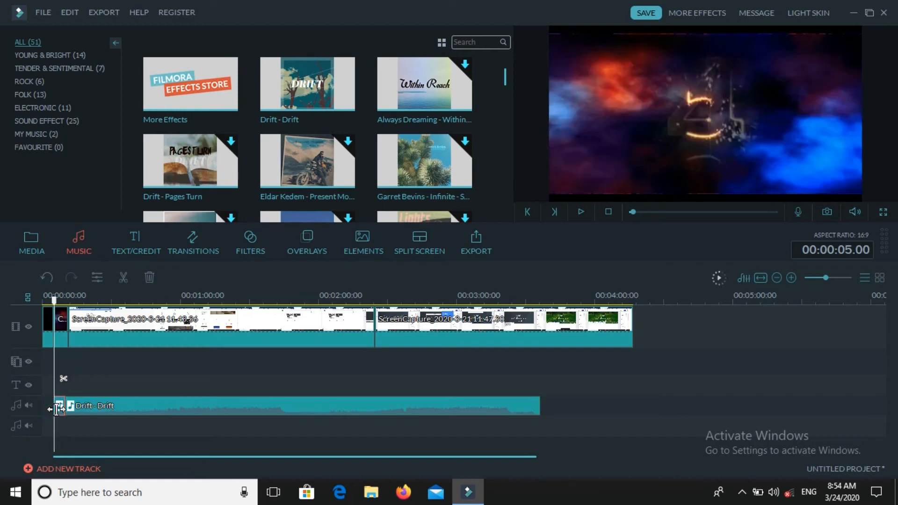
{"action": "key", "text": "Delete"}
Move the remaining music to start at about 00:00:16 and split it at 00:01:24.17
{"action": "left_click_drag", "start_coordinate": [184, 408], "coordinate": [166, 412]}
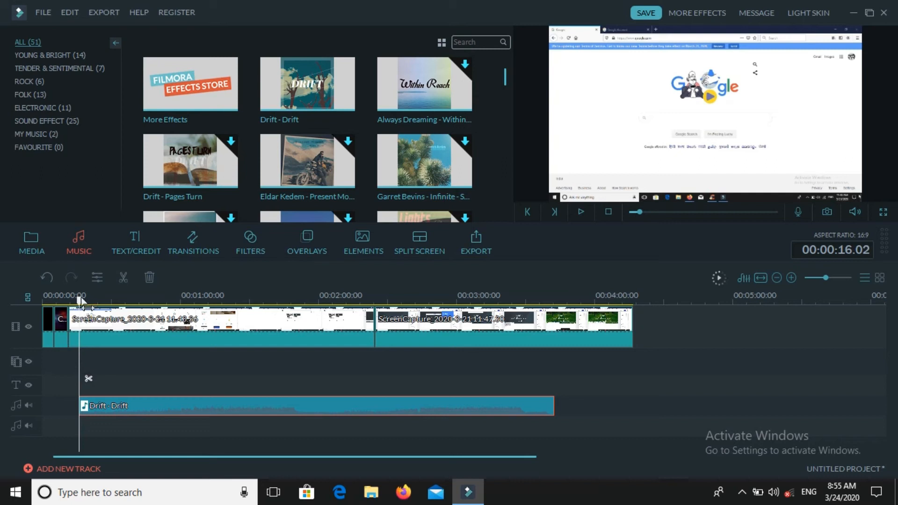
{"action": "left_click_drag", "start_coordinate": [79, 304], "coordinate": [234, 318]}
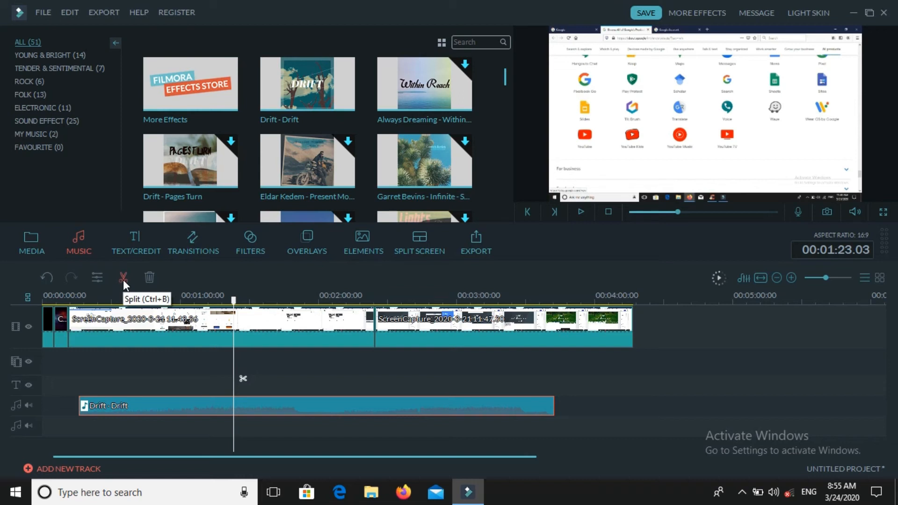
{"action": "key", "text": "space"}
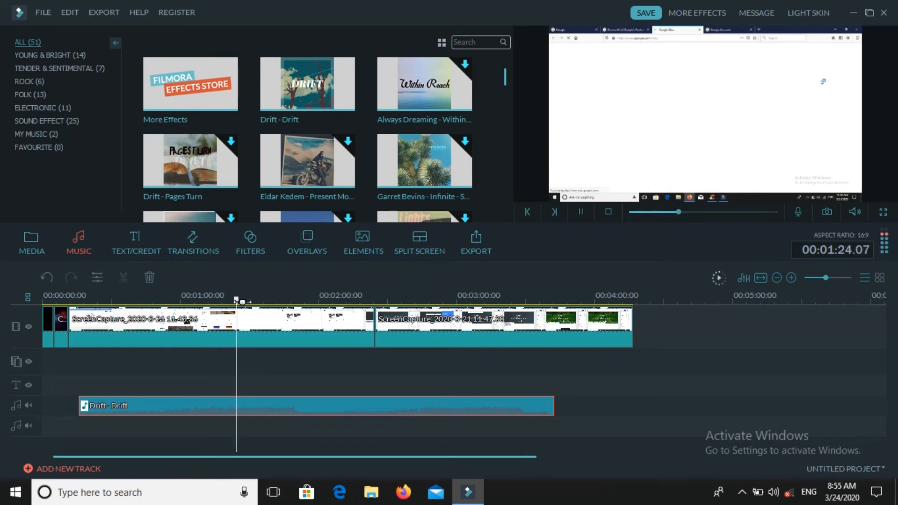
{"action": "key", "text": "space"}
{"action": "left_click", "coordinate": [120, 282]}
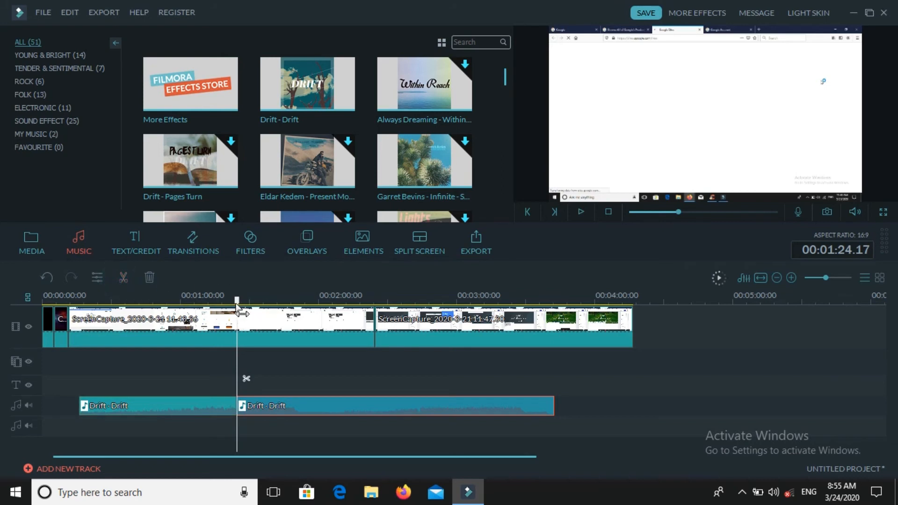
Split the second music piece and the first screen recording at 00:01:41.03, and delete the recording's part after the cut
{"action": "left_click_drag", "start_coordinate": [237, 301], "coordinate": [275, 292]}
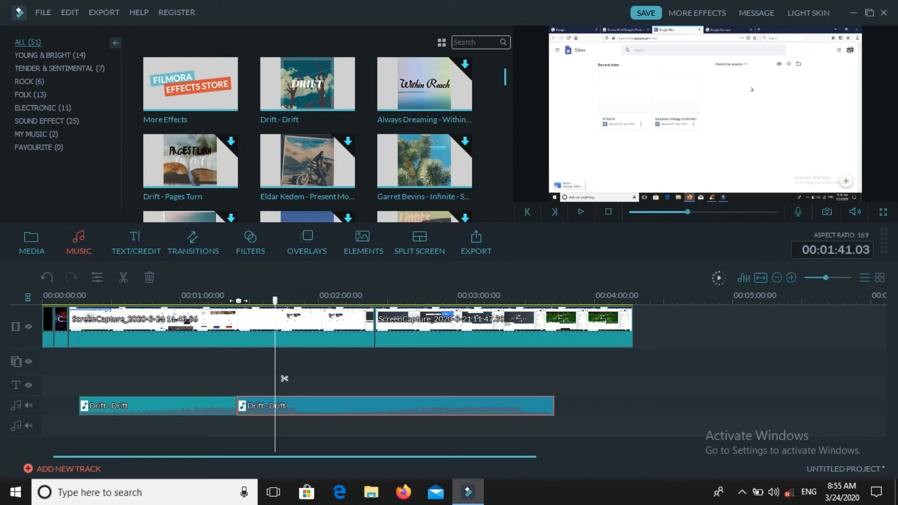
{"action": "left_click", "coordinate": [126, 280]}
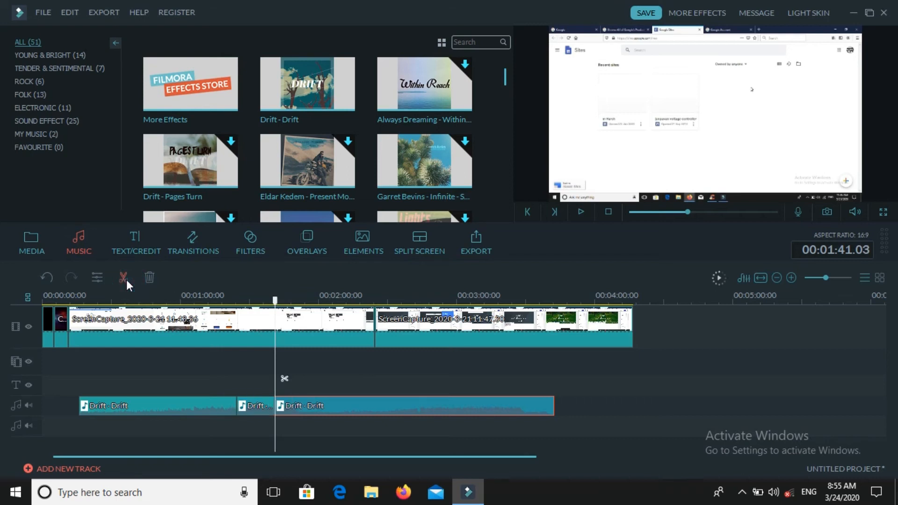
{"action": "left_click", "coordinate": [251, 323]}
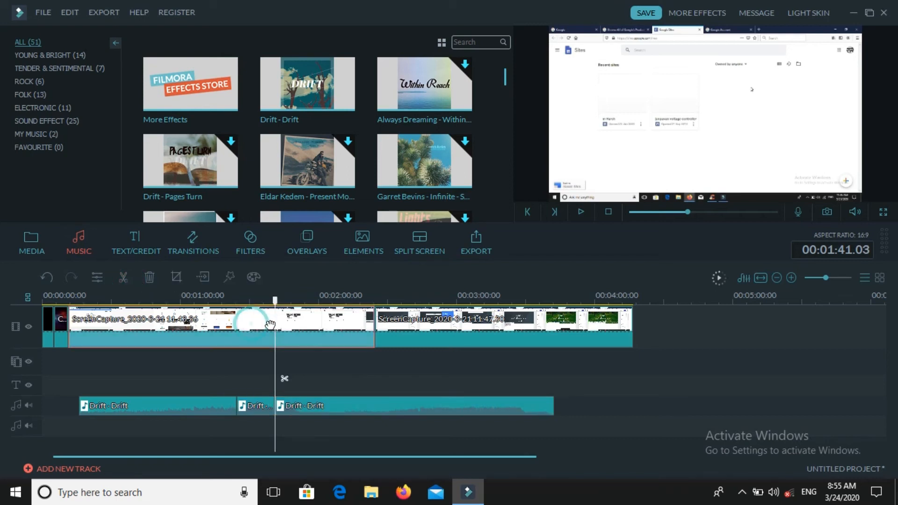
{"action": "left_click", "coordinate": [117, 279]}
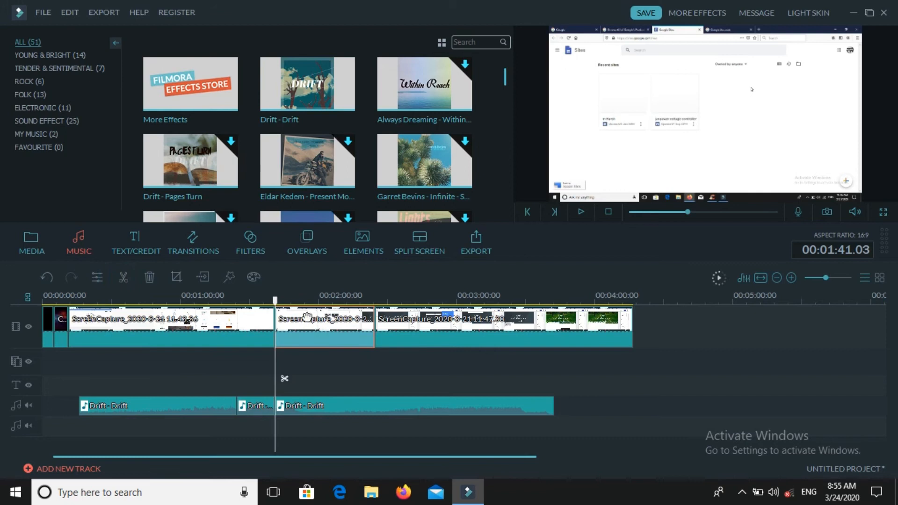
{"action": "key", "text": "Delete"}
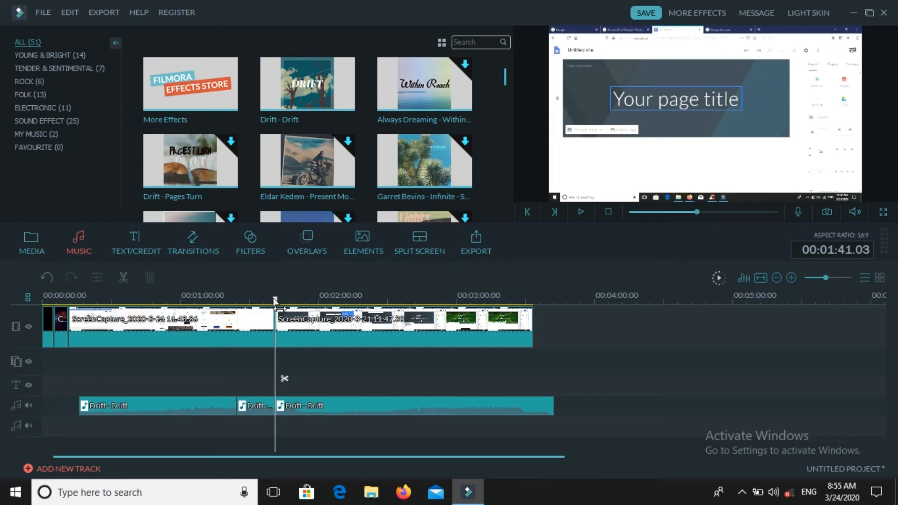
Add the Title 2 text preset to the text track at 00:00:19.17, near the start of the first screen recording
{"action": "left_click_drag", "start_coordinate": [275, 301], "coordinate": [76, 301]}
{"action": "left_click", "coordinate": [87, 322]}
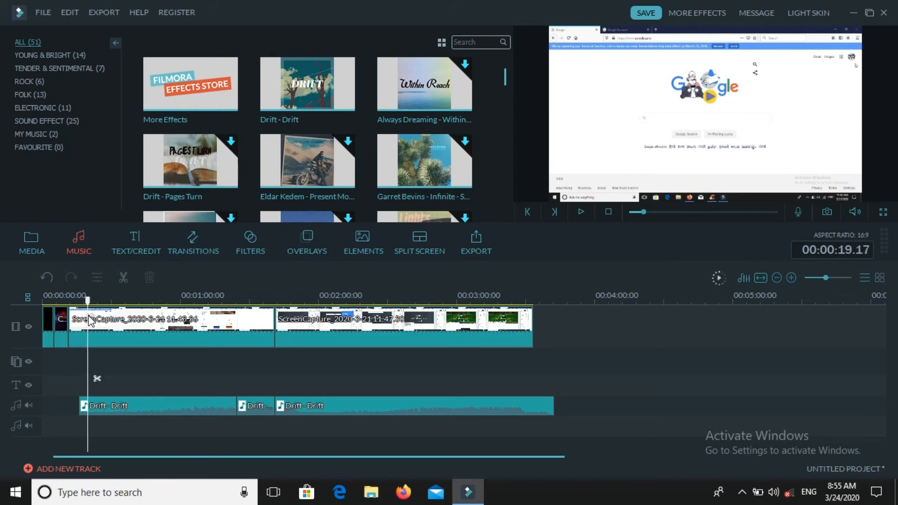
{"action": "left_click", "coordinate": [134, 237]}
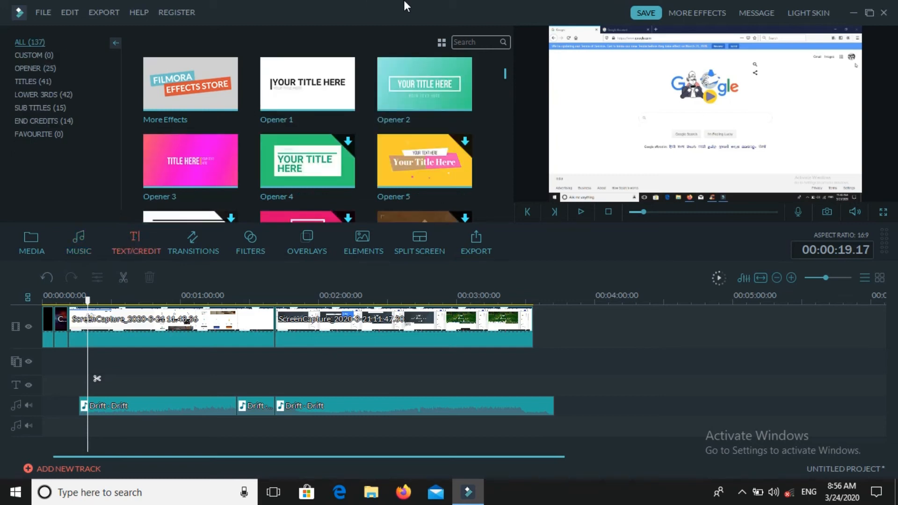
{"action": "left_click", "coordinate": [49, 82]}
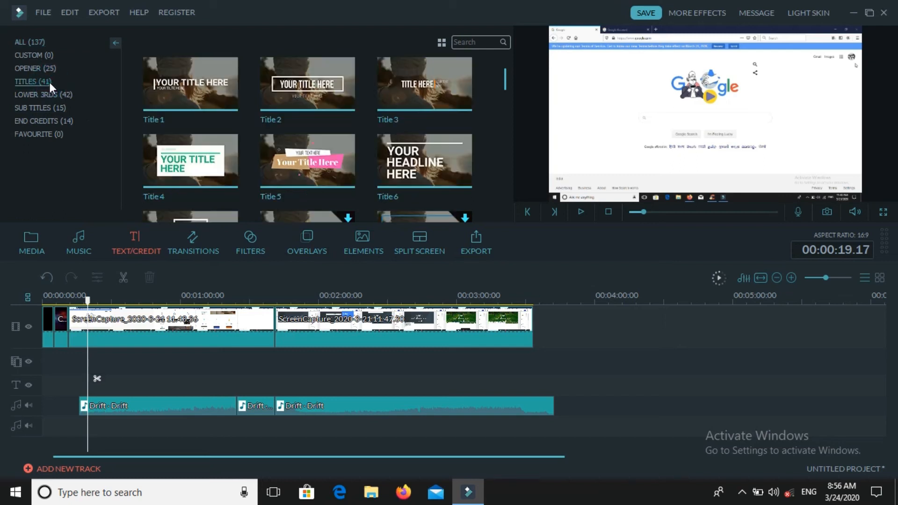
{"action": "left_click", "coordinate": [305, 88]}
{"action": "left_click", "coordinate": [305, 89]}
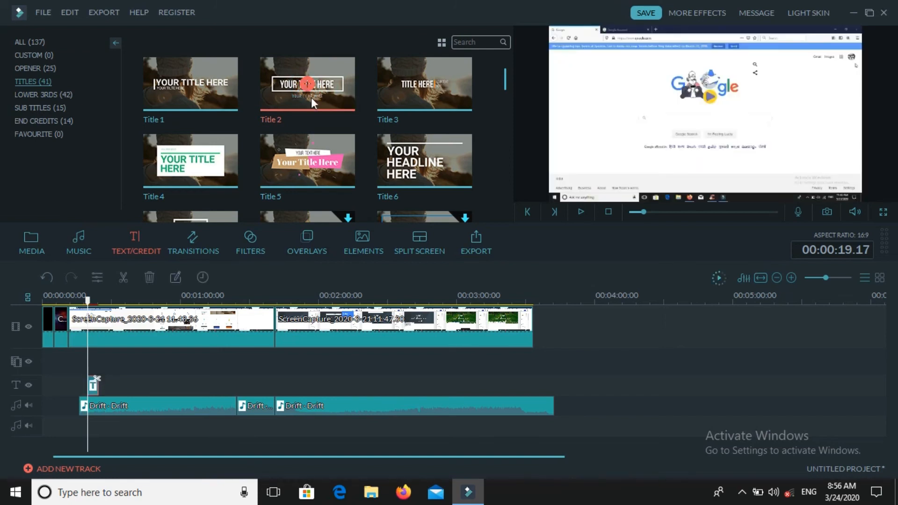
Open the new title for editing and replace its placeholder text with "HI GUYS"
{"action": "double_click", "coordinate": [94, 388]}
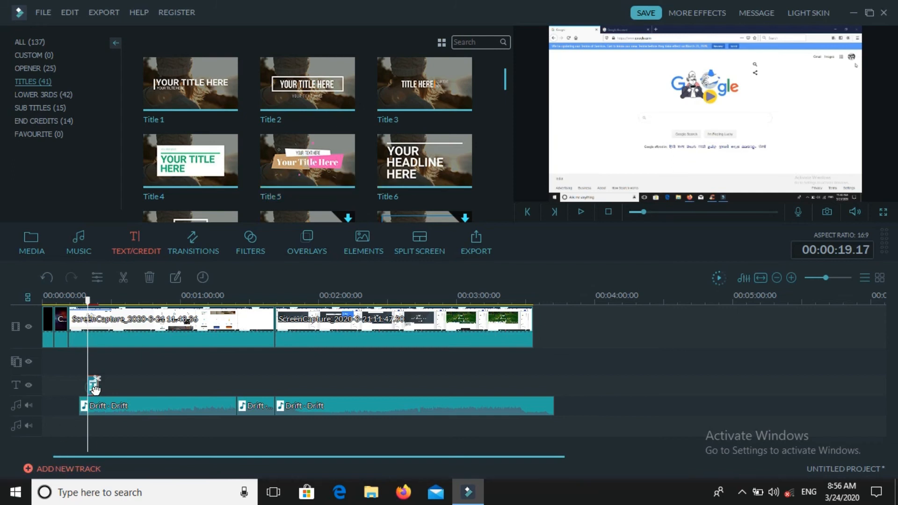
{"action": "left_click", "coordinate": [267, 93]}
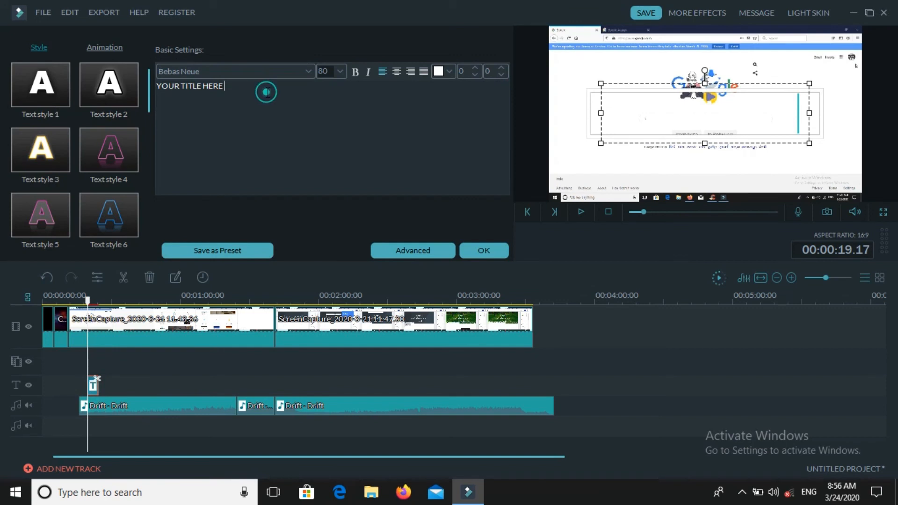
{"action": "key", "text": "BackSpace"}
{"action": "key", "text": "BackSpace"}
{"action": "key", "text": "BackSpace"}
{"action": "key", "text": "BackSpace"}
{"action": "key", "text": "BackSpace"}
{"action": "key", "text": "BackSpace"}
{"action": "key", "text": "BackSpace"}
{"action": "key", "text": "BackSpace"}
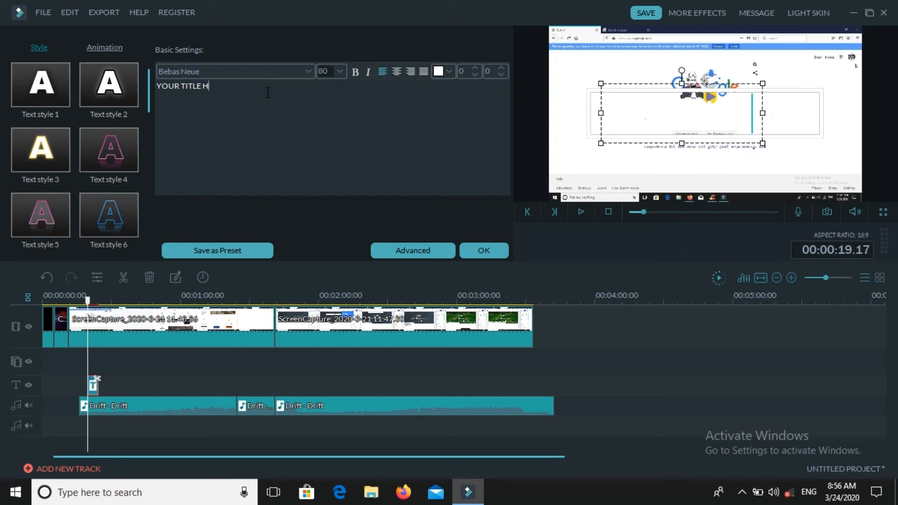
{"action": "key", "text": "BackSpace"}
{"action": "key", "text": "BackSpace"}
{"action": "key", "text": "BackSpace"}
{"action": "key", "text": "BackSpace"}
{"action": "key", "text": "BackSpace"}
{"action": "key", "text": "BackSpace"}
{"action": "key", "text": "BackSpace"}
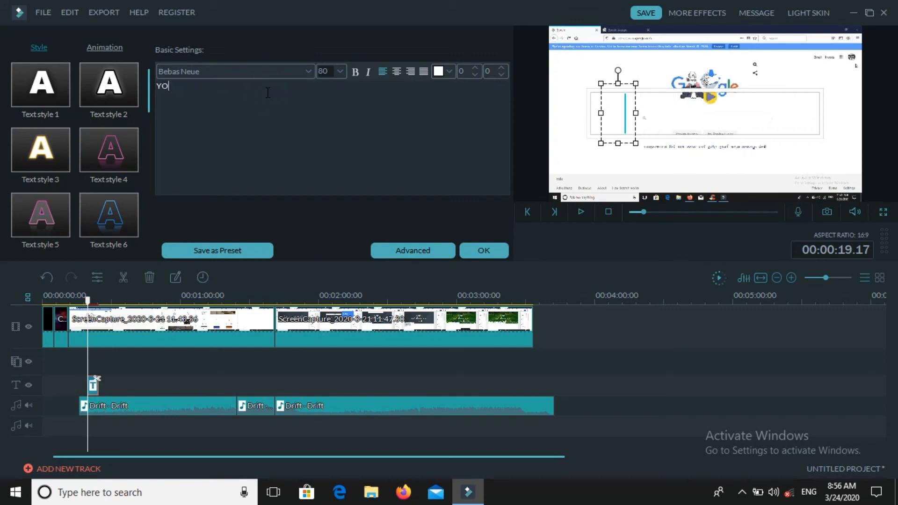
{"action": "type", "text": "HI"}
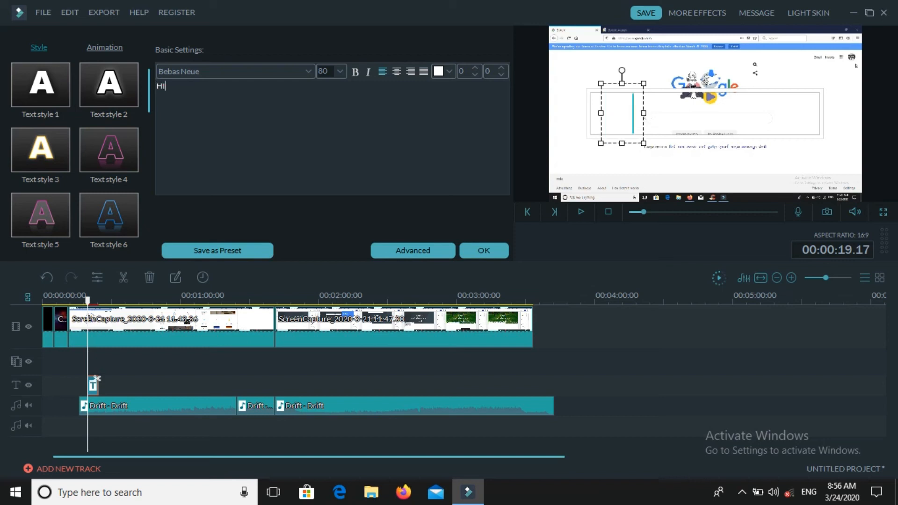
{"action": "type", "text": " GUYS"}
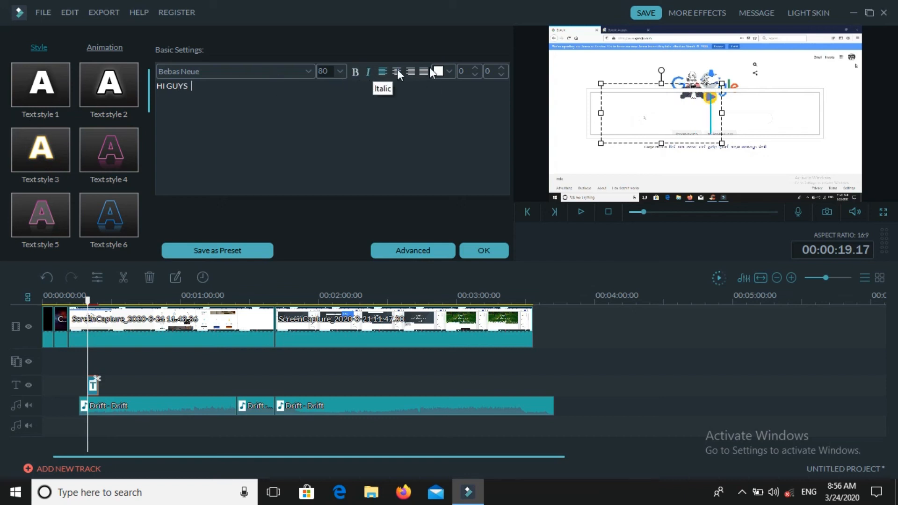
Color the title text golden yellow and extend it to "HI GUYS WELCOME TO MY CHANNEL"
{"action": "left_click", "coordinate": [447, 70]}
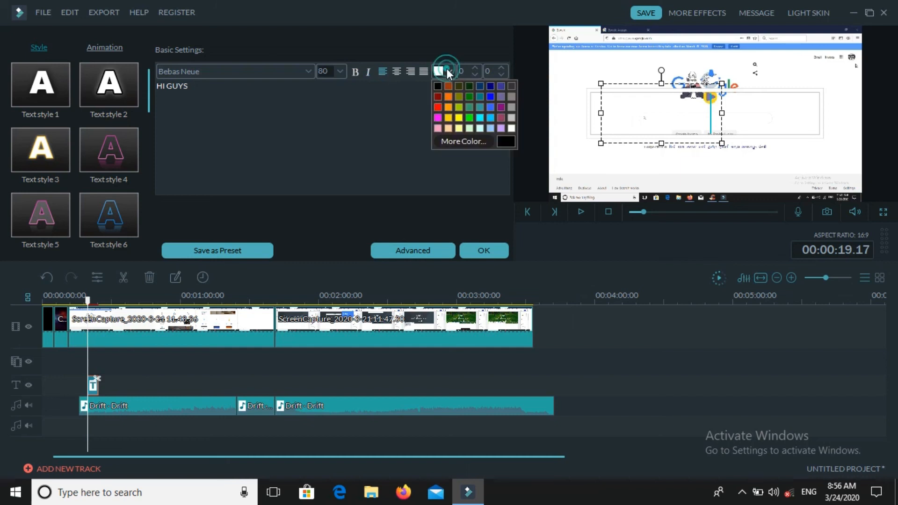
{"action": "left_click", "coordinate": [449, 117]}
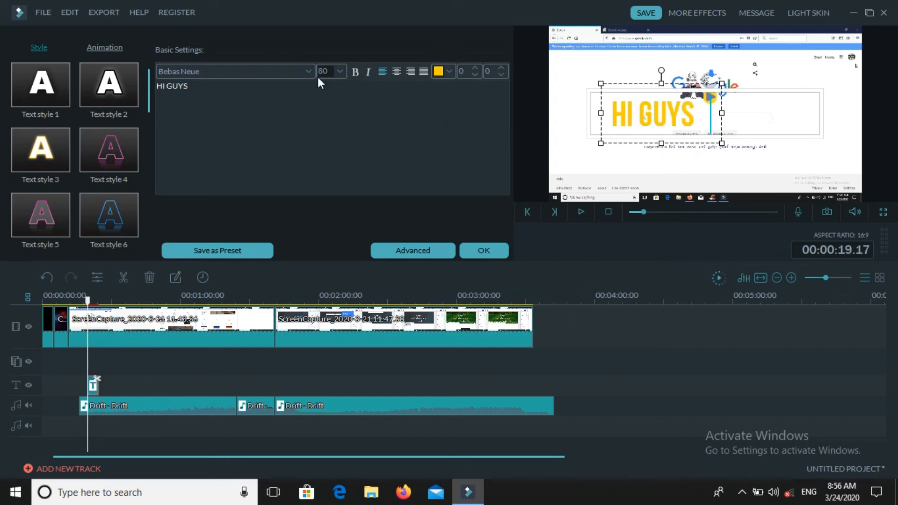
{"action": "type", "text": "WEL"}
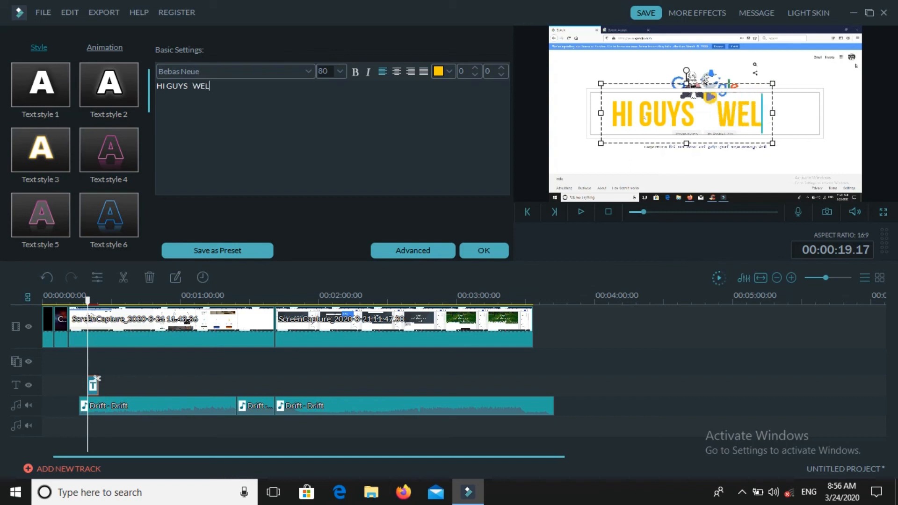
{"action": "type", "text": "COME"}
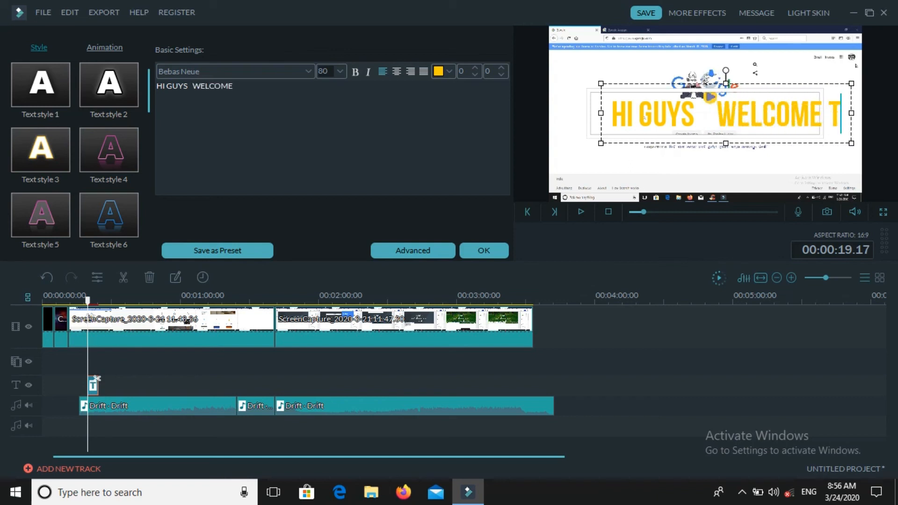
{"action": "type", "text": " TO MY"}
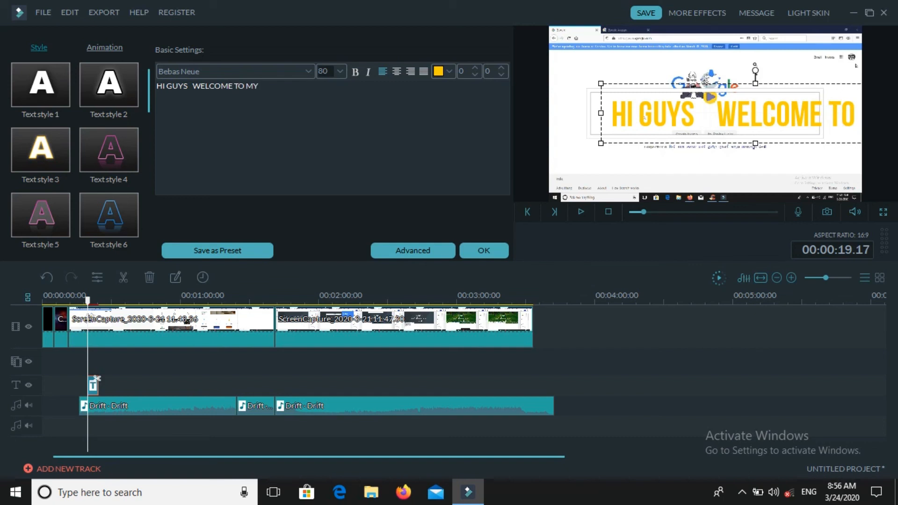
{"action": "type", "text": " CHANNEL"}
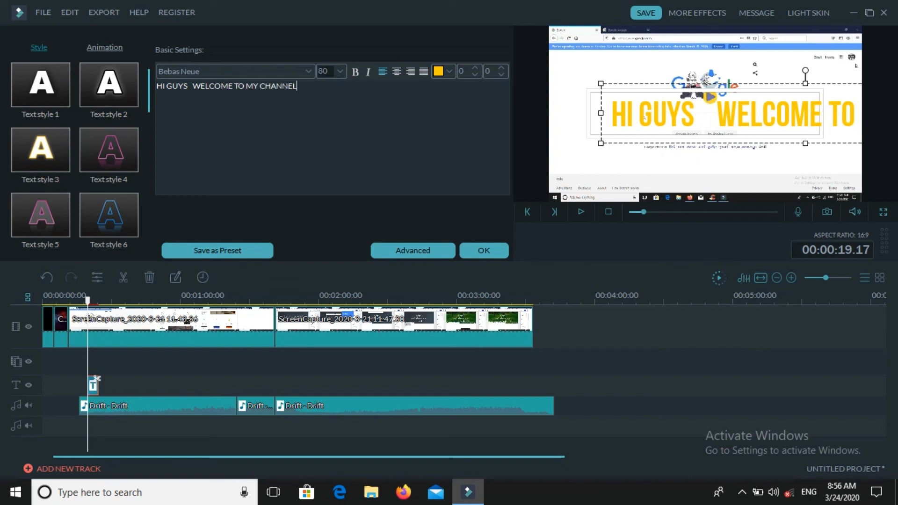
{"action": "key", "text": "Return"}
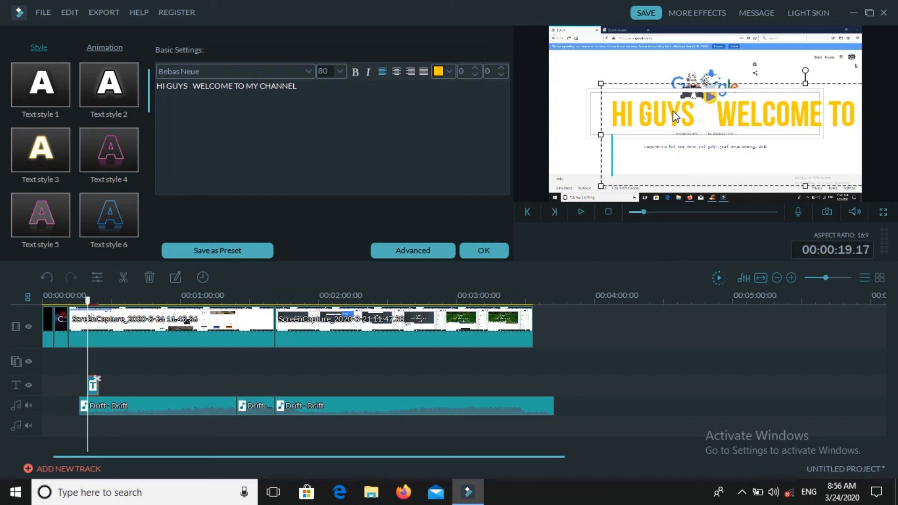
Move the title text to the left edge of the video frame and reduce the height of its box
{"action": "left_click", "coordinate": [660, 110]}
{"action": "left_click_drag", "start_coordinate": [766, 83], "coordinate": [714, 83]}
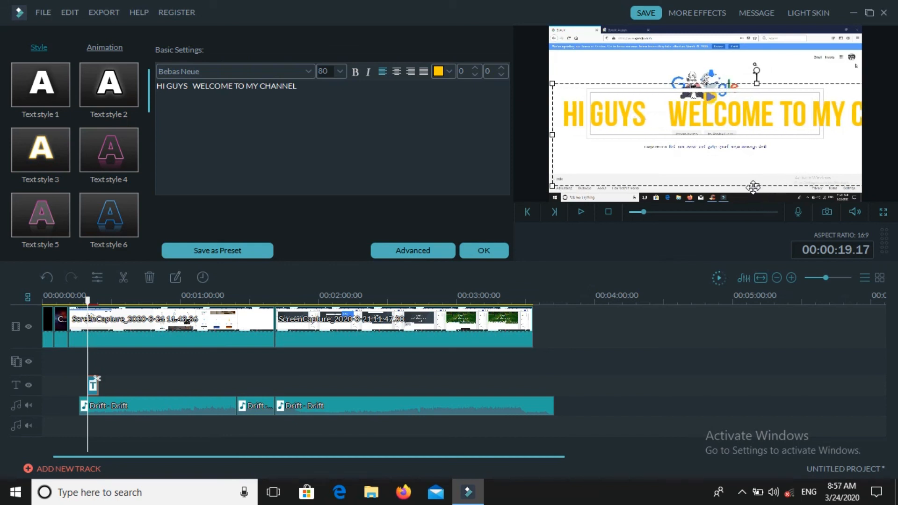
{"action": "left_click_drag", "start_coordinate": [761, 187], "coordinate": [750, 137]}
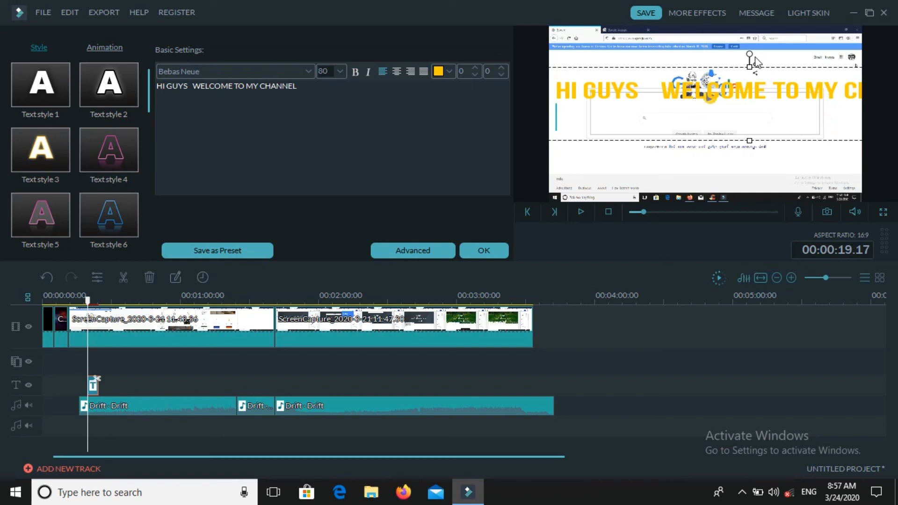
Shorten the title text to "HI GUYS WELCOME" by removing the words after it
{"action": "left_click", "coordinate": [334, 98]}
{"action": "left_click", "coordinate": [334, 90]}
{"action": "key", "text": "BackSpace"}
{"action": "key", "text": "BackSpace"}
{"action": "key", "text": "BackSpace"}
{"action": "key", "text": "BackSpace"}
{"action": "key", "text": "BackSpace"}
{"action": "key", "text": "BackSpace"}
{"action": "key", "text": "BackSpace"}
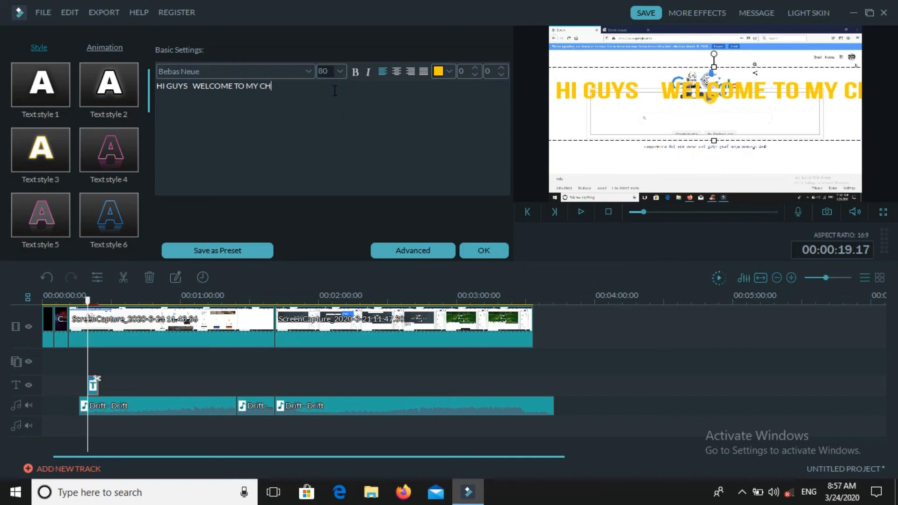
{"action": "key", "text": "BackSpace"}
{"action": "key", "text": "BackSpace"}
{"action": "key", "text": "BackSpace"}
{"action": "key", "text": "BackSpace"}
{"action": "key", "text": "BackSpace"}
{"action": "key", "text": "BackSpace"}
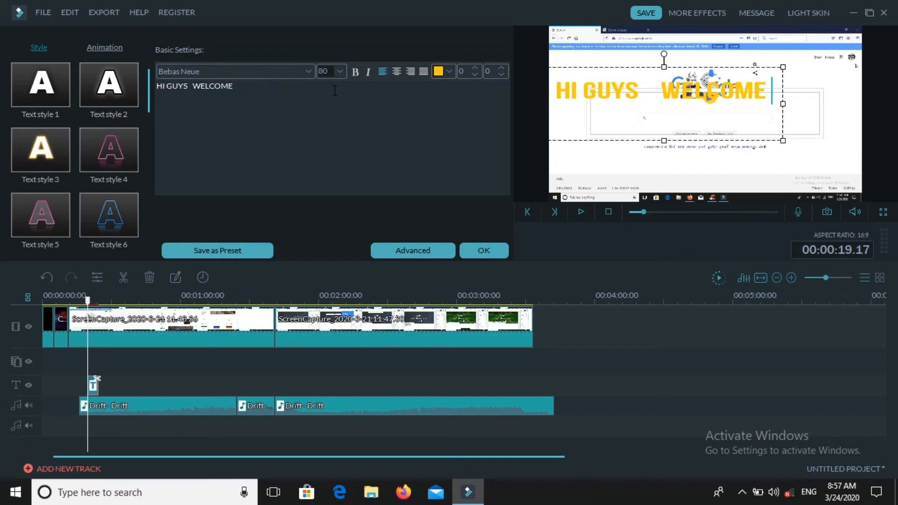
Apply the edited title and play it back briefly over the screen recording, pausing at 00:00:21.08
{"action": "left_click", "coordinate": [628, 71]}
{"action": "left_click", "coordinate": [664, 70]}
{"action": "left_click", "coordinate": [698, 125]}
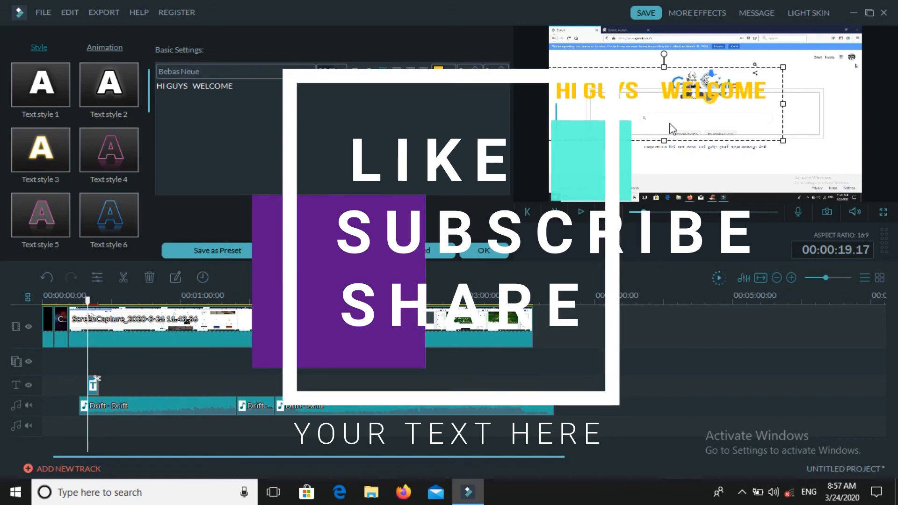
{"action": "key", "text": "Return"}
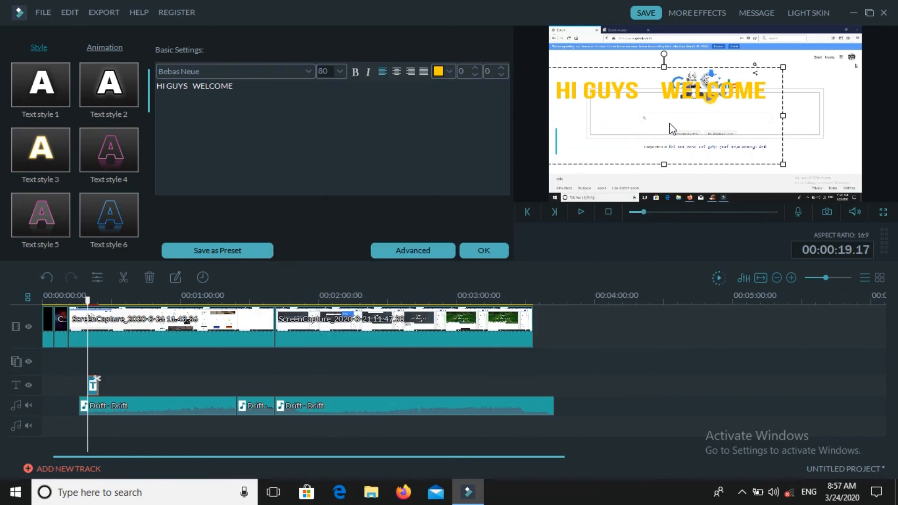
{"action": "left_click", "coordinate": [489, 247]}
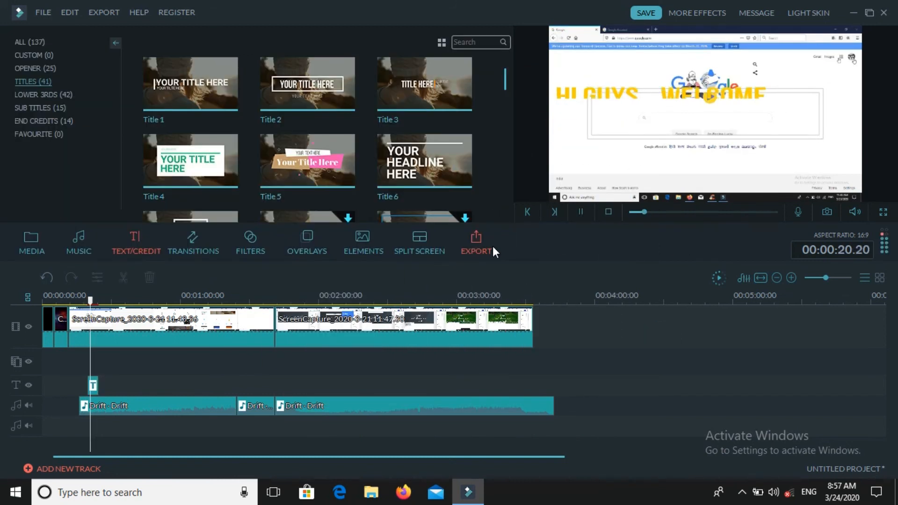
{"action": "key", "text": "space"}
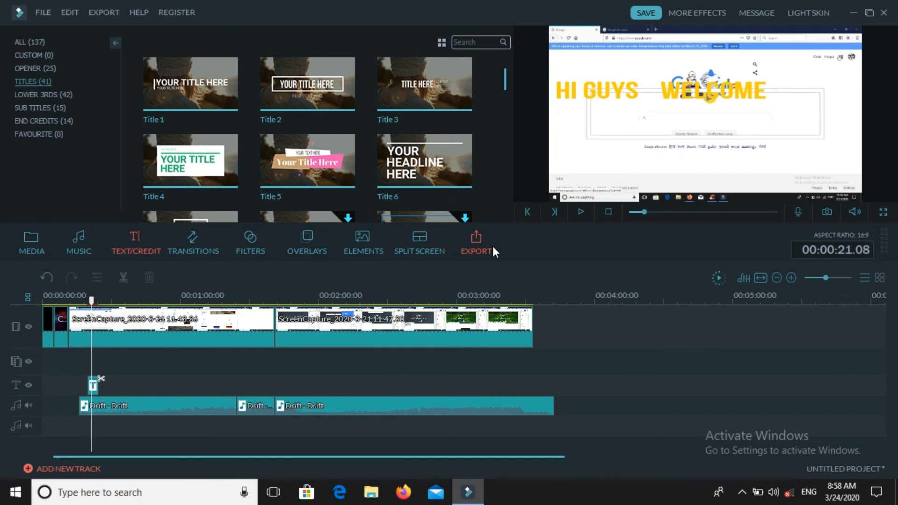